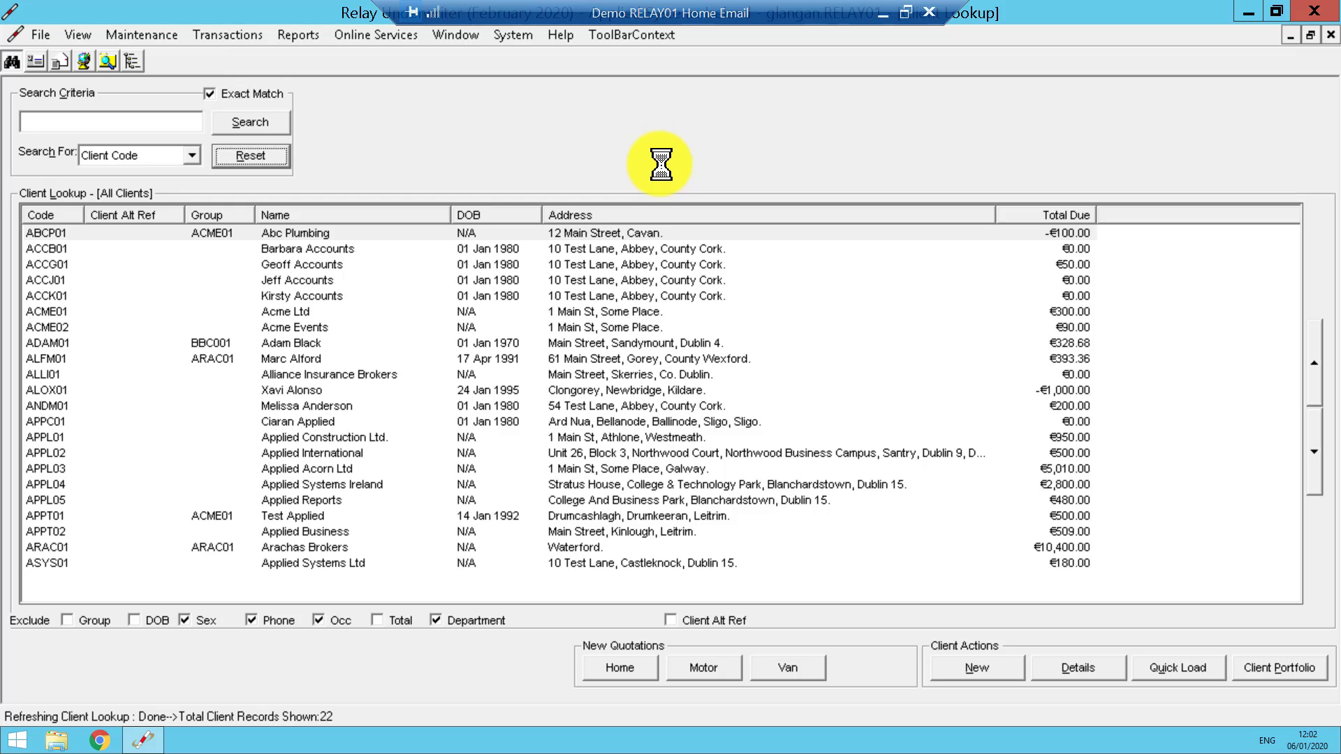
# - Open the Commission and Fees Report from the management reports
pyautogui.click(300, 35)
pyautogui.moveTo(321, 105)
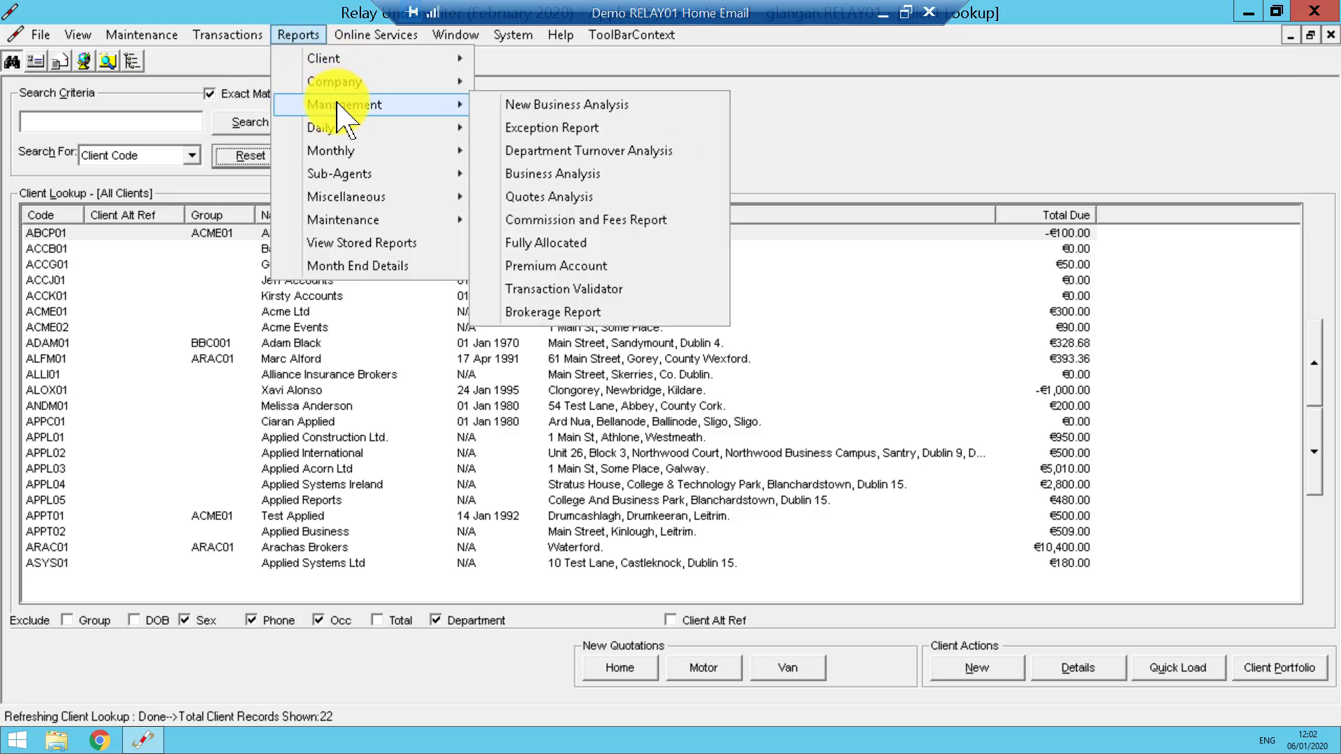
pyautogui.click(638, 221)
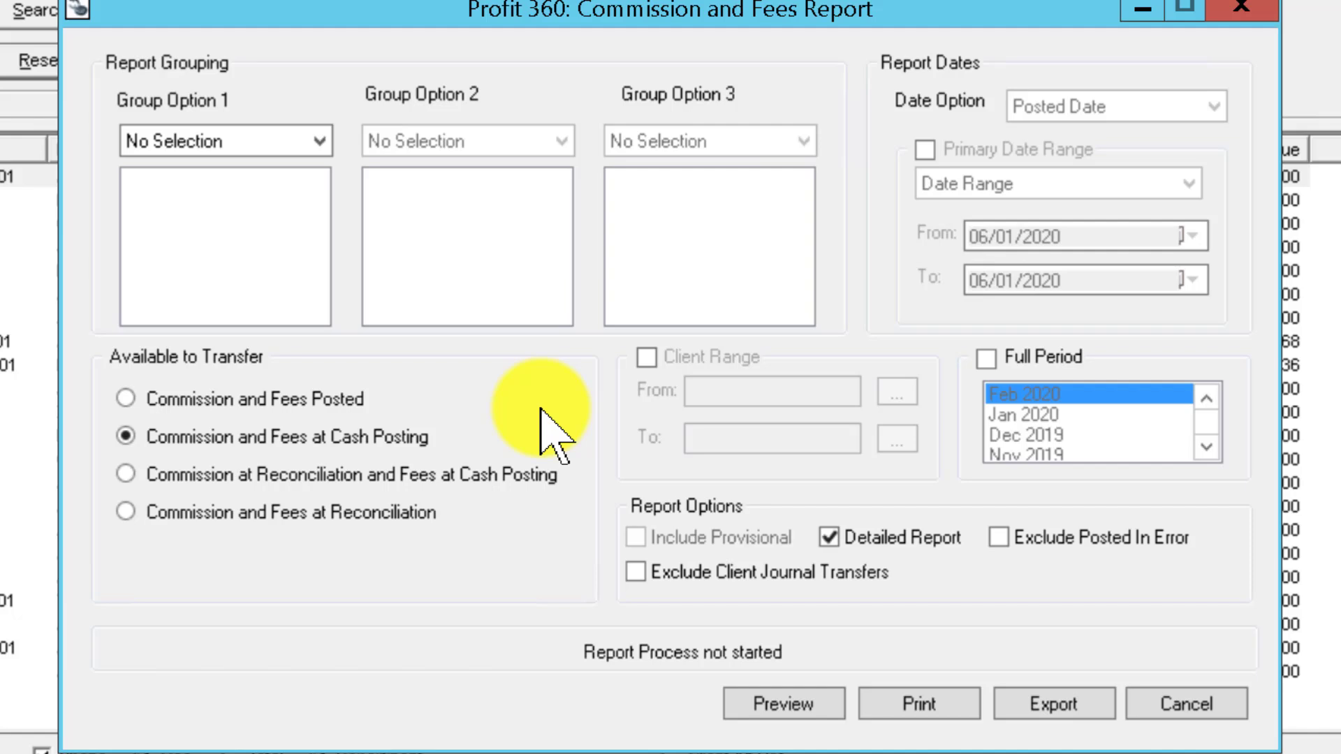
# - Try out each of the four Available to Transfer options for the report
pyautogui.click(314, 399)
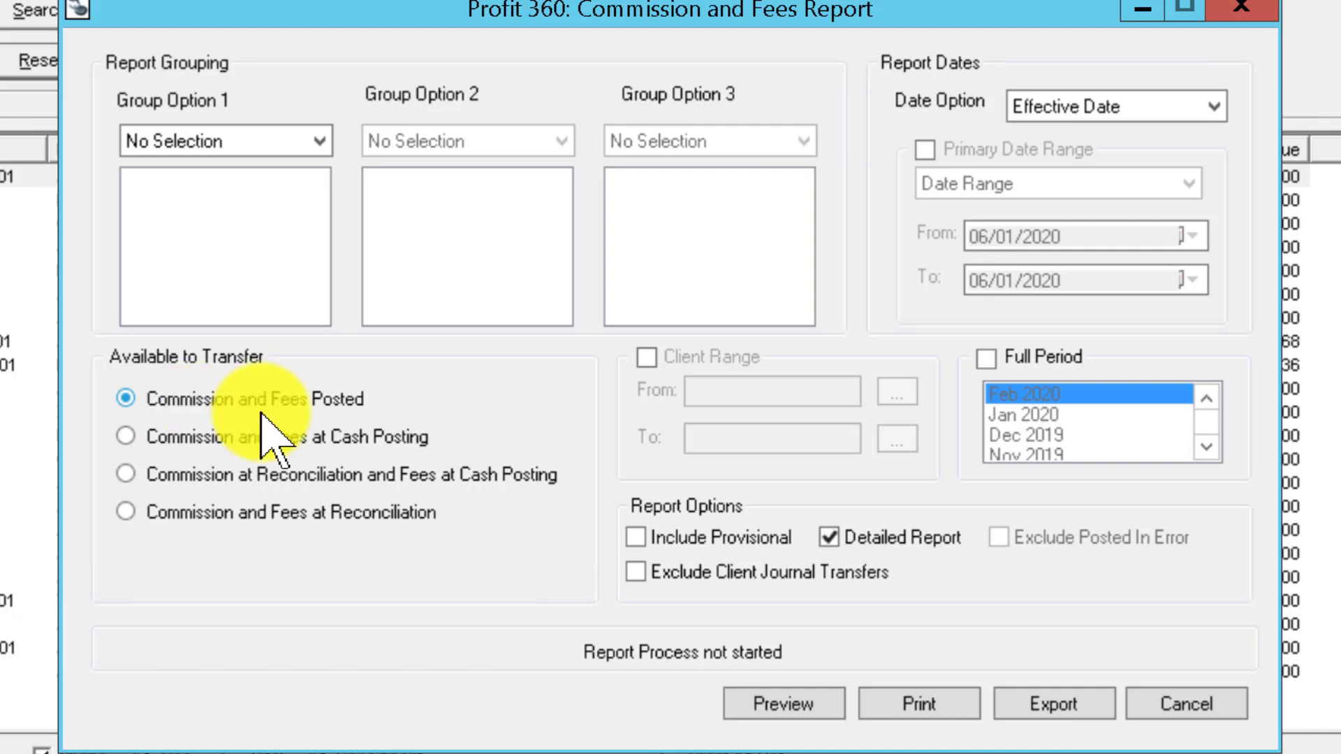
pyautogui.click(358, 445)
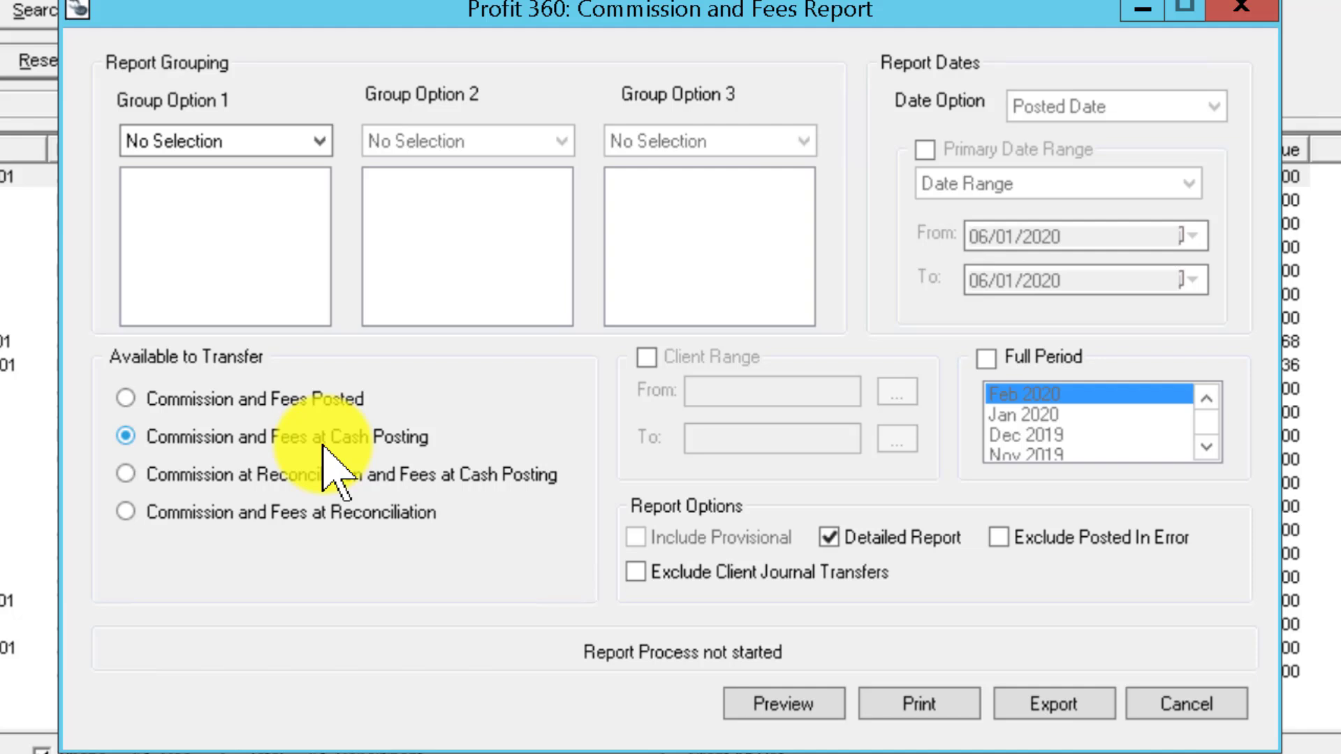
pyautogui.click(255, 481)
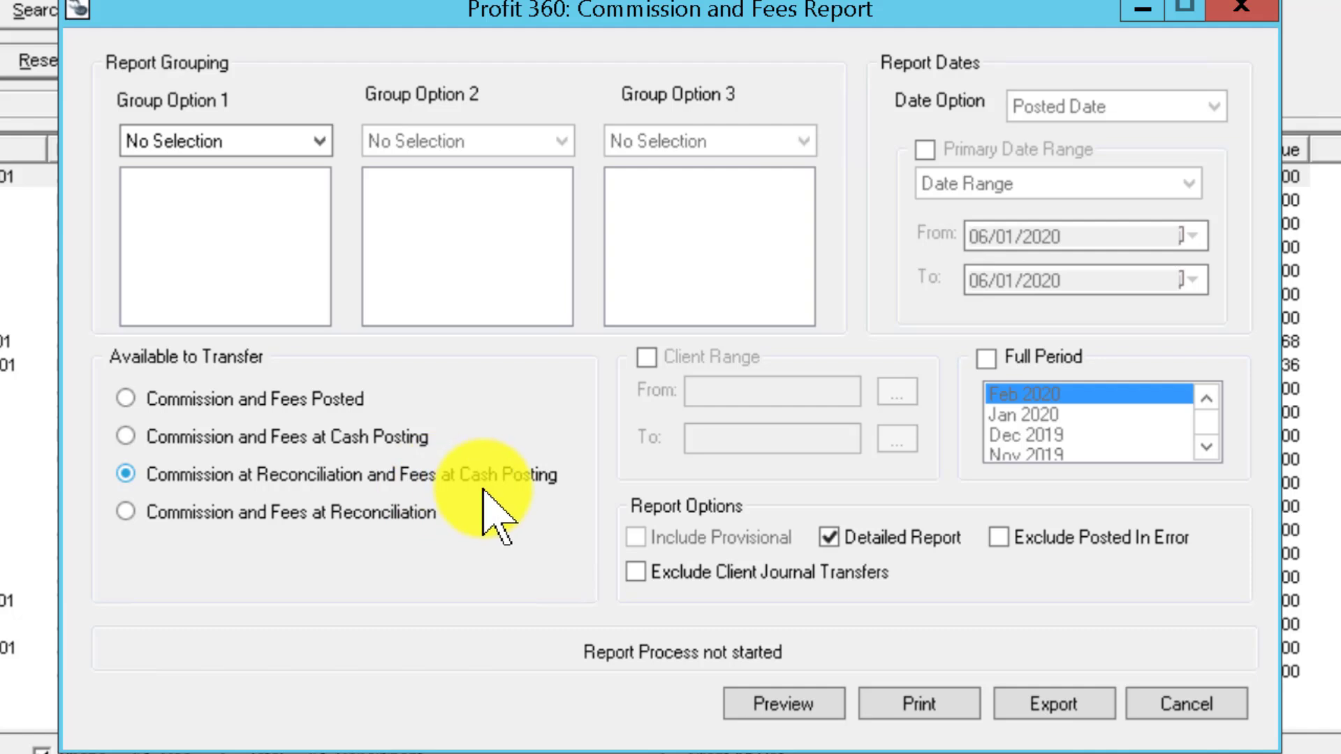
pyautogui.click(253, 510)
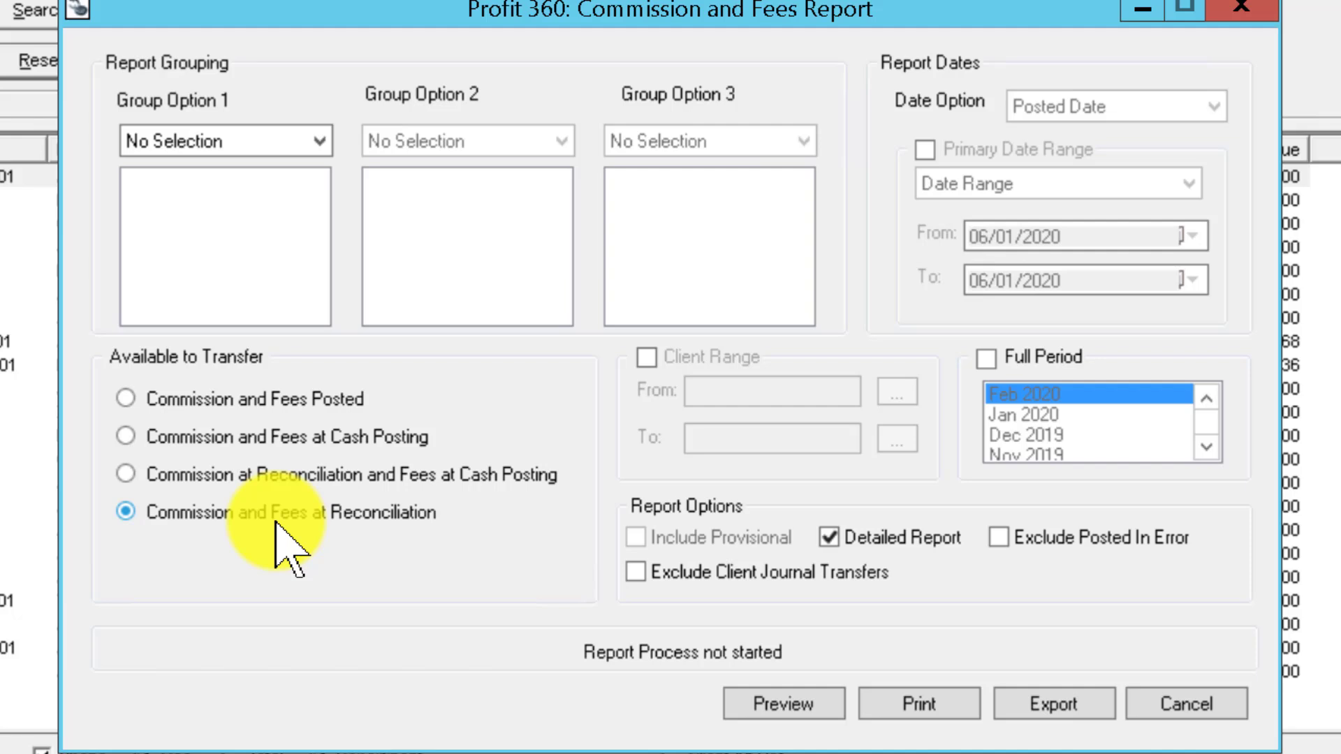
pyautogui.click(253, 398)
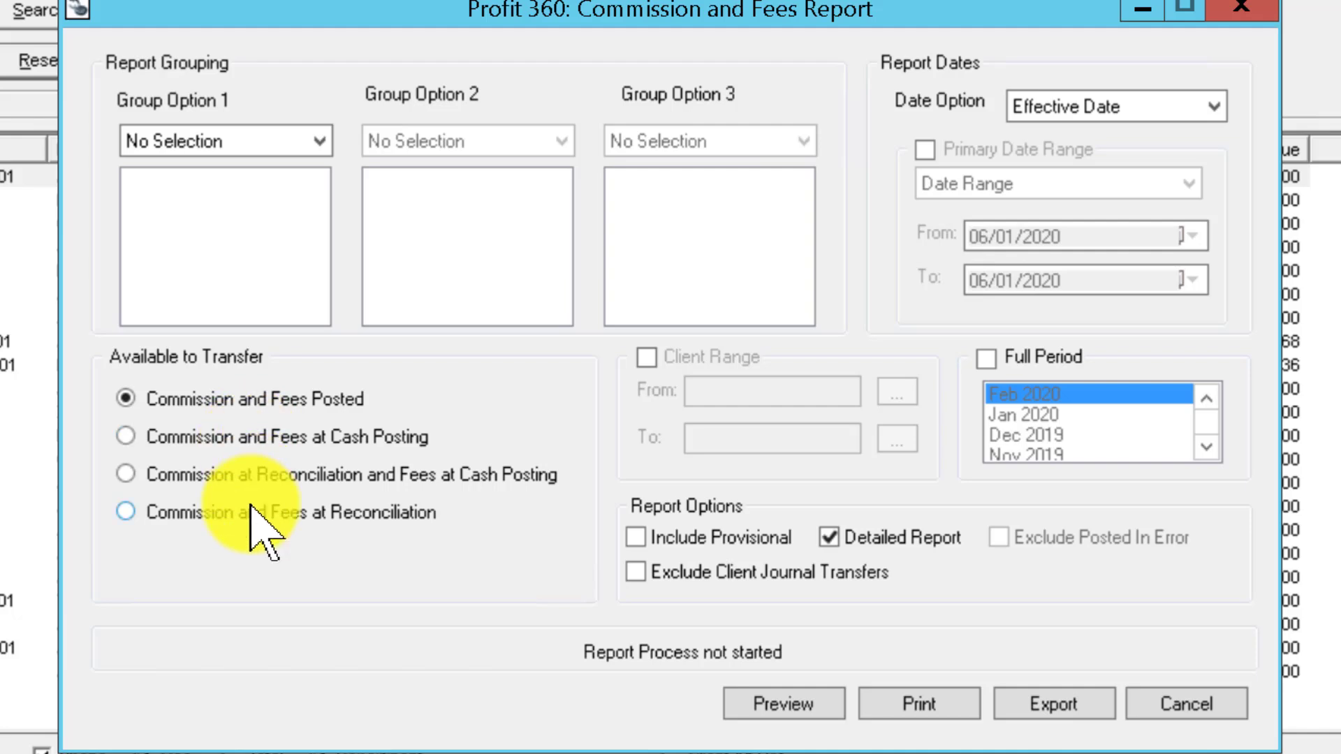
pyautogui.click(288, 474)
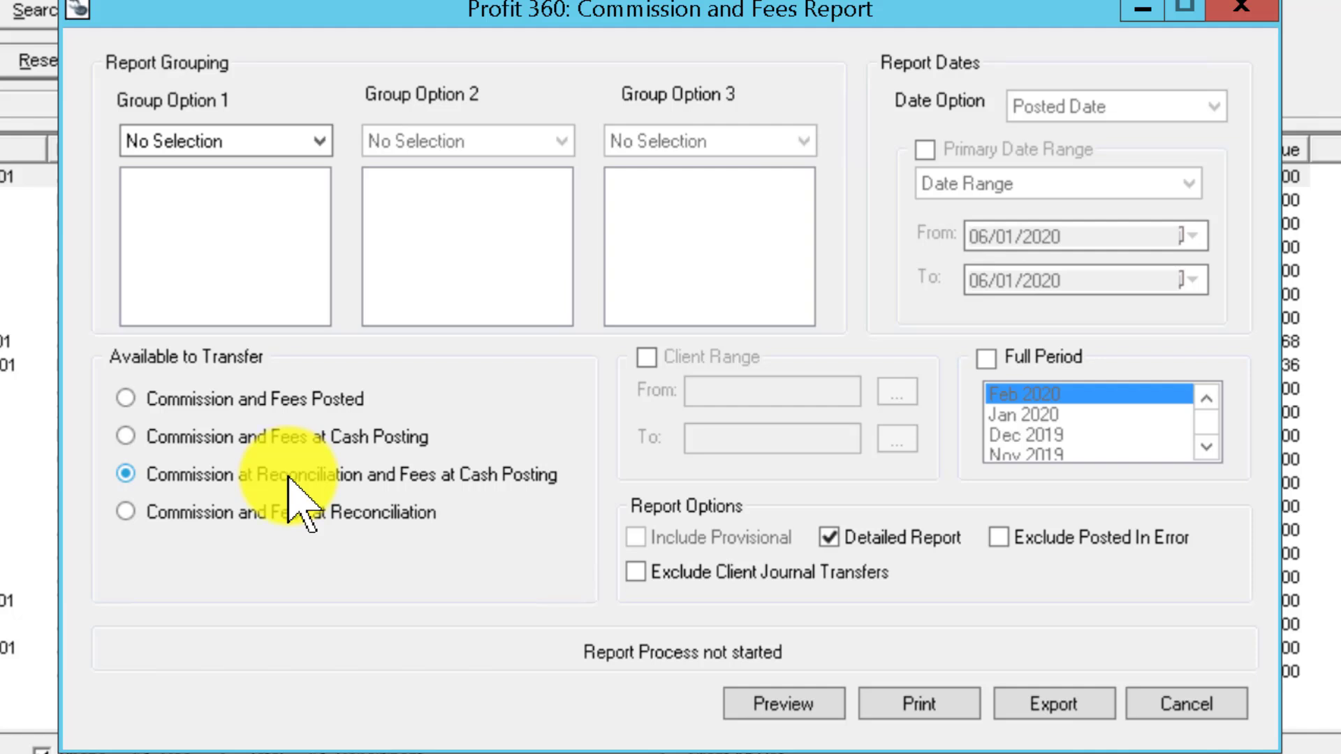
pyautogui.click(308, 436)
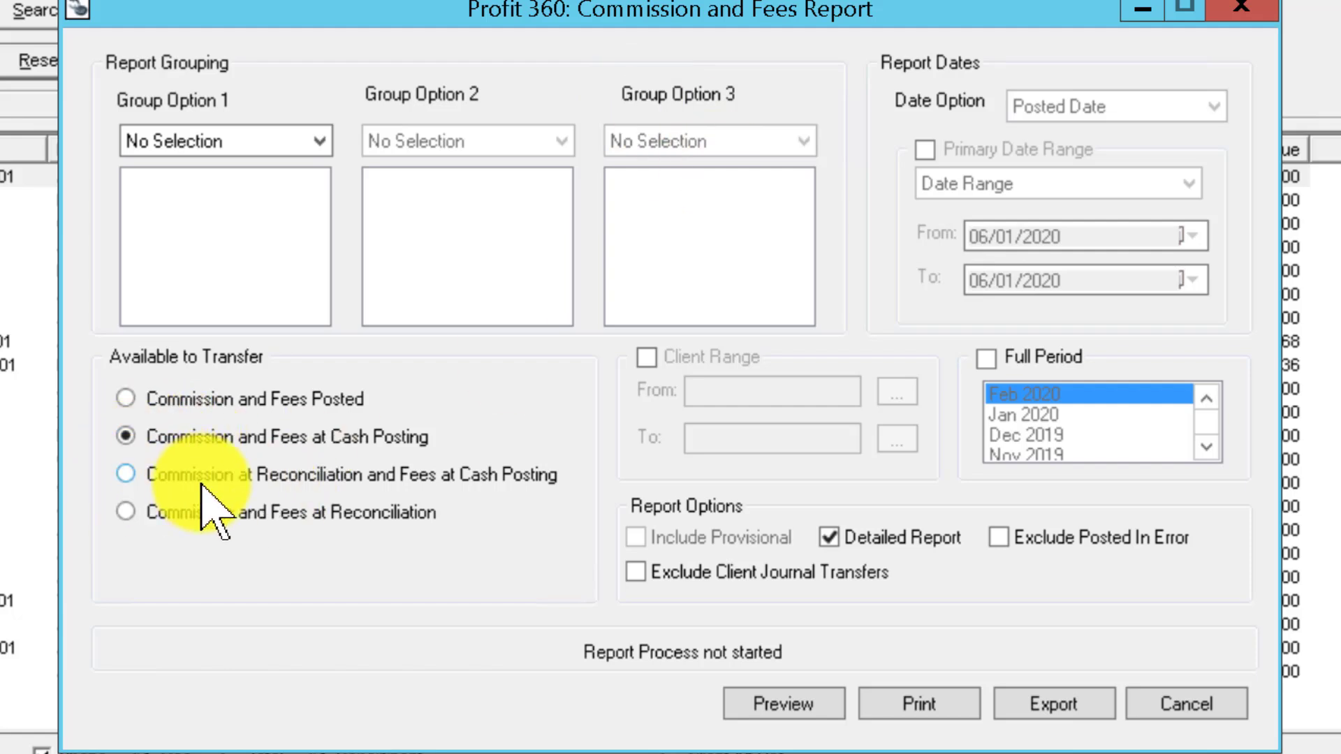
pyautogui.click(133, 476)
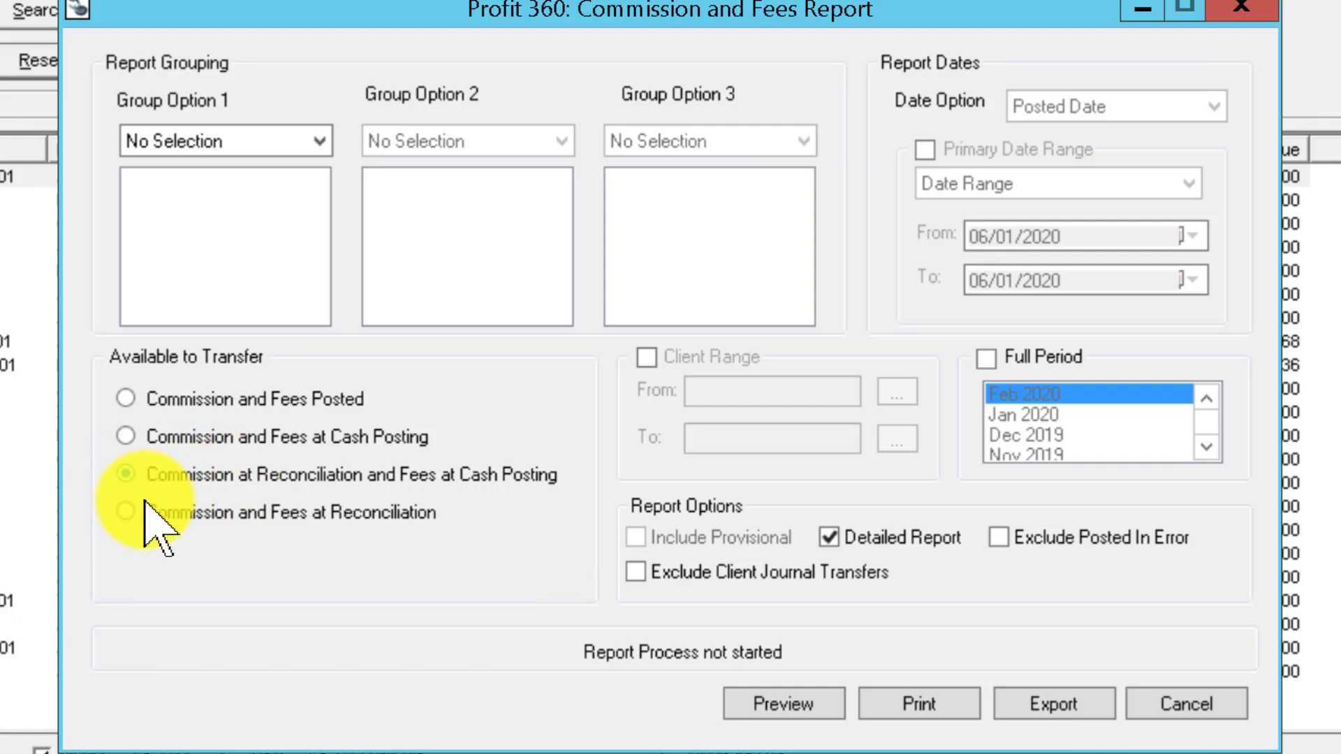
pyautogui.click(137, 510)
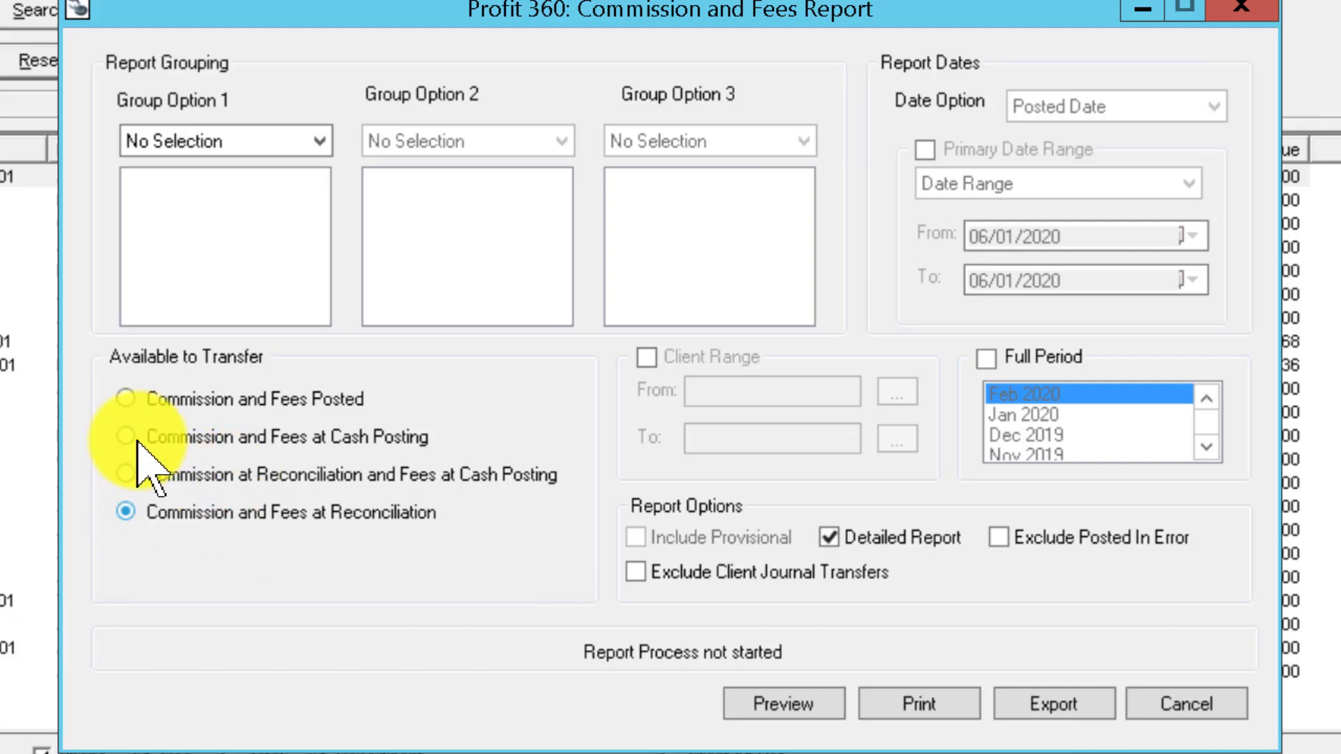
pyautogui.click(129, 399)
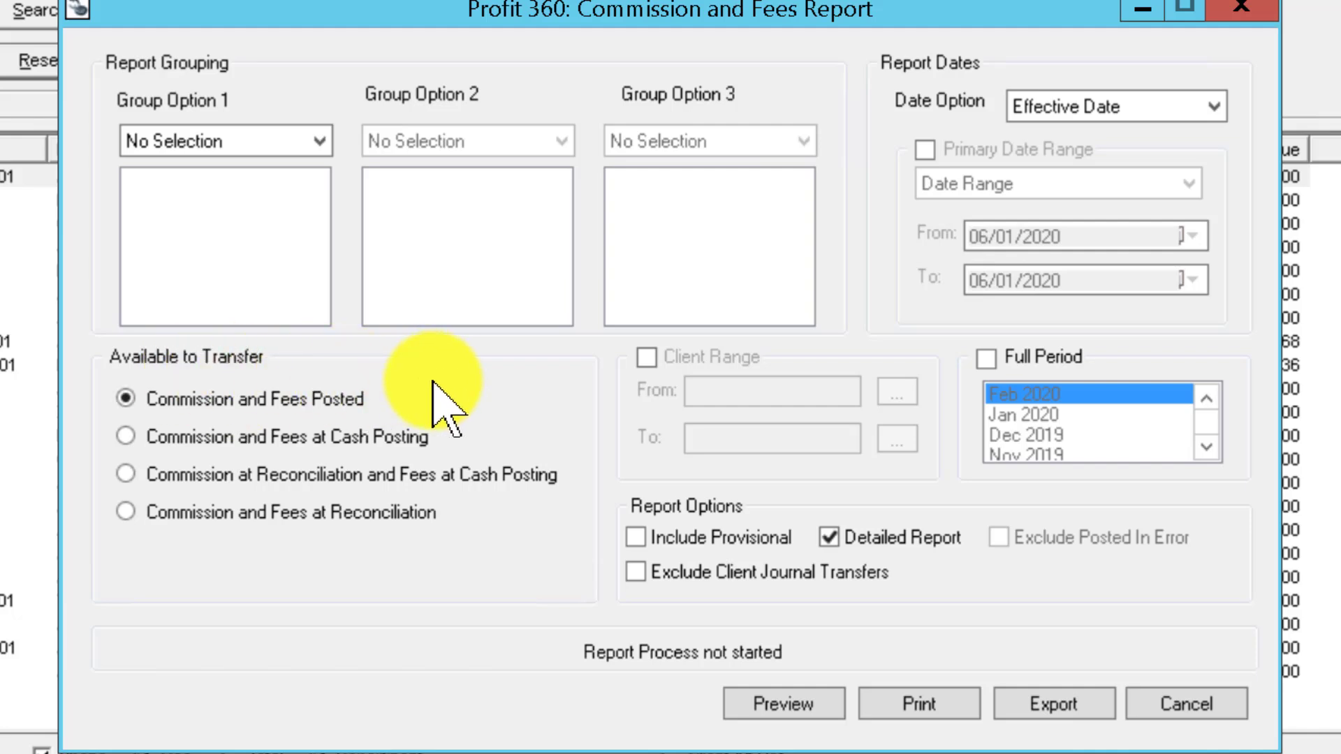
# - Base the report on Commission and Fees at Cash Posting, with a primary date range from 01/12/2019 to 31/12/2019
pyautogui.click(374, 438)
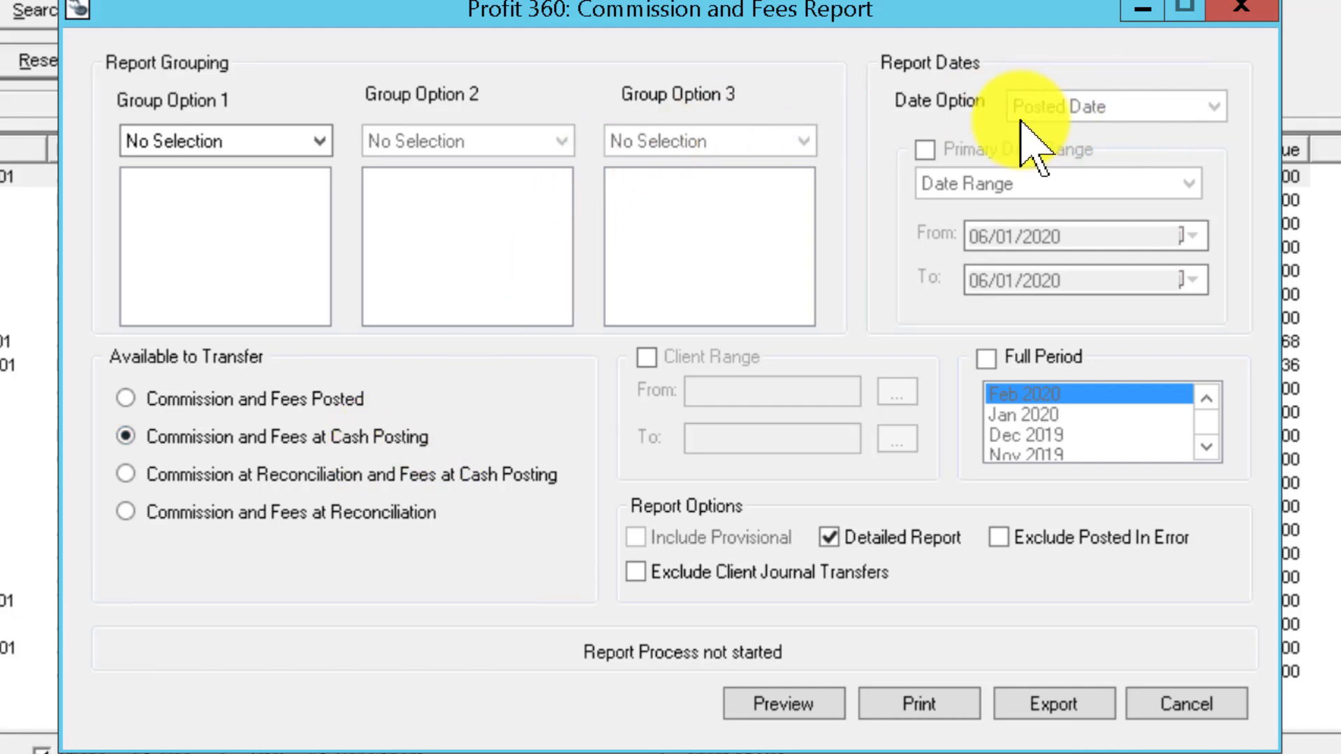
pyautogui.click(926, 151)
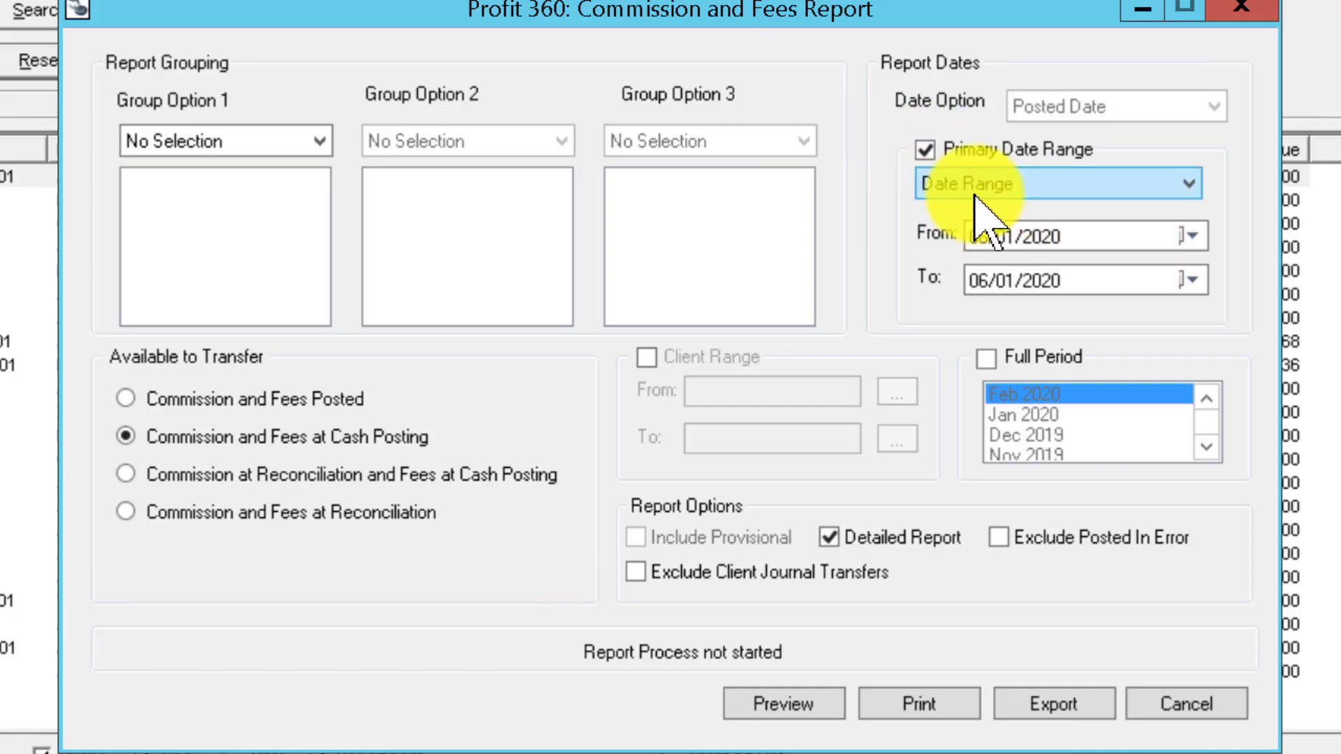
pyautogui.click(965, 235)
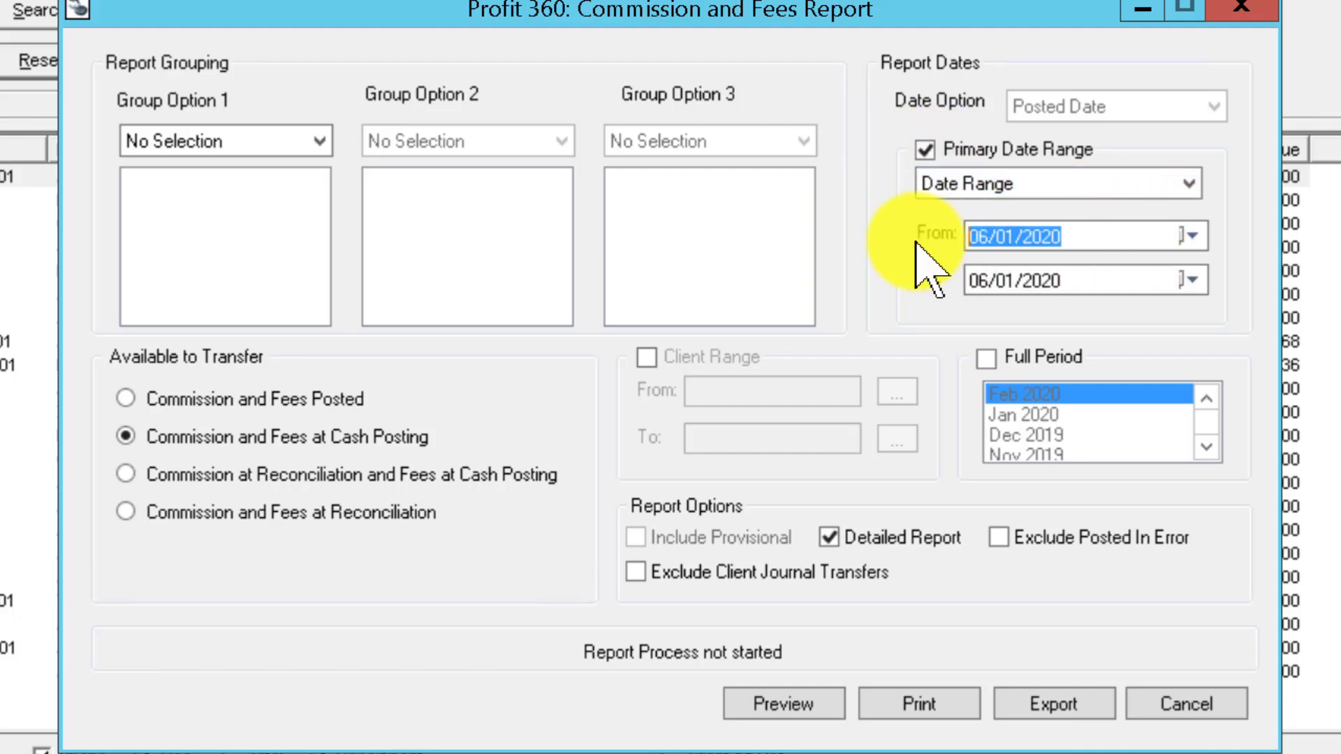
pyautogui.write('01')
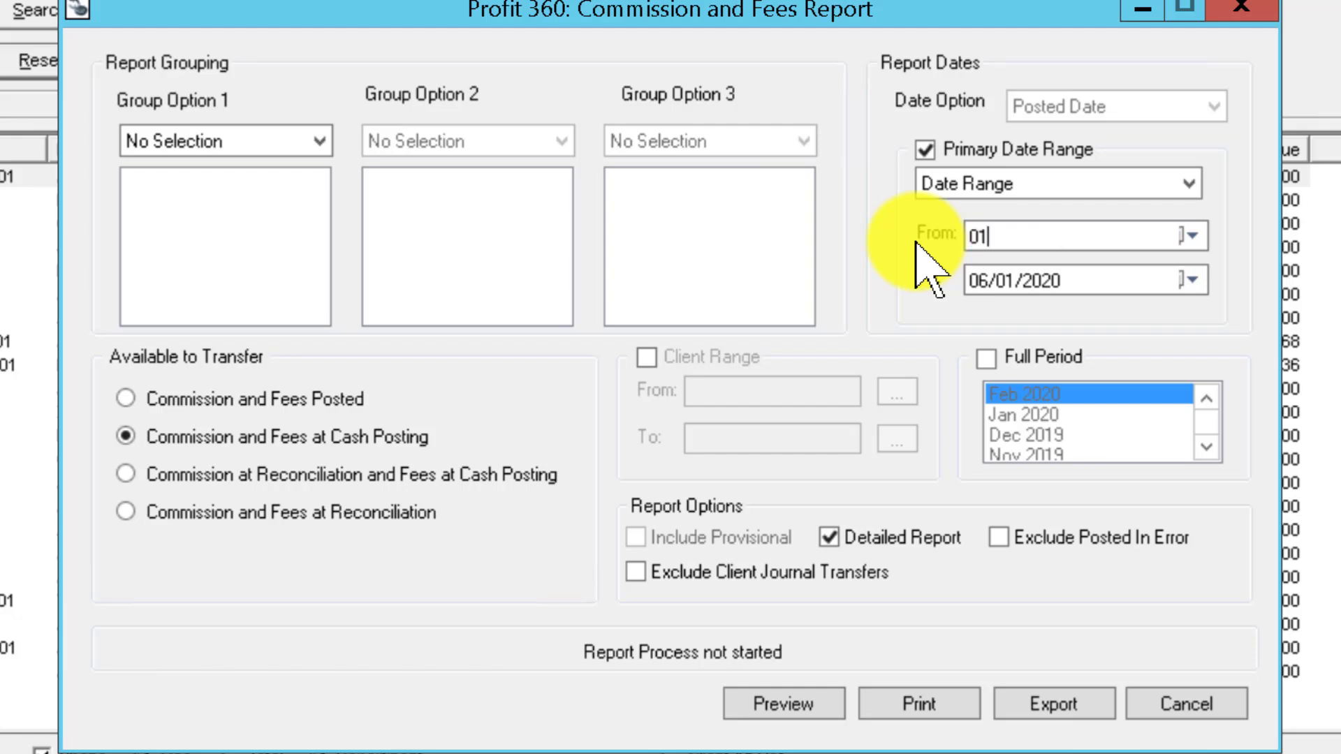
pyautogui.write('/12/2019')
pyautogui.press('Tab')
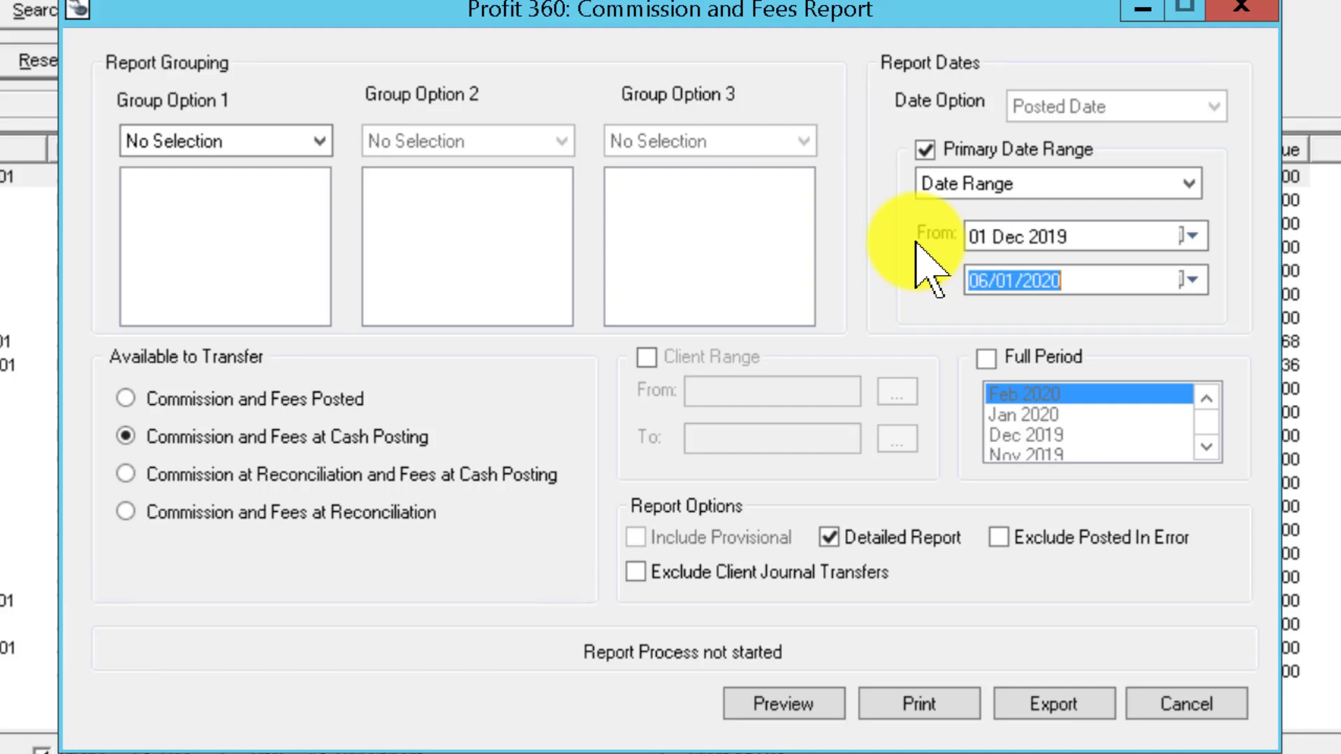
pyautogui.write('31/12/2019')
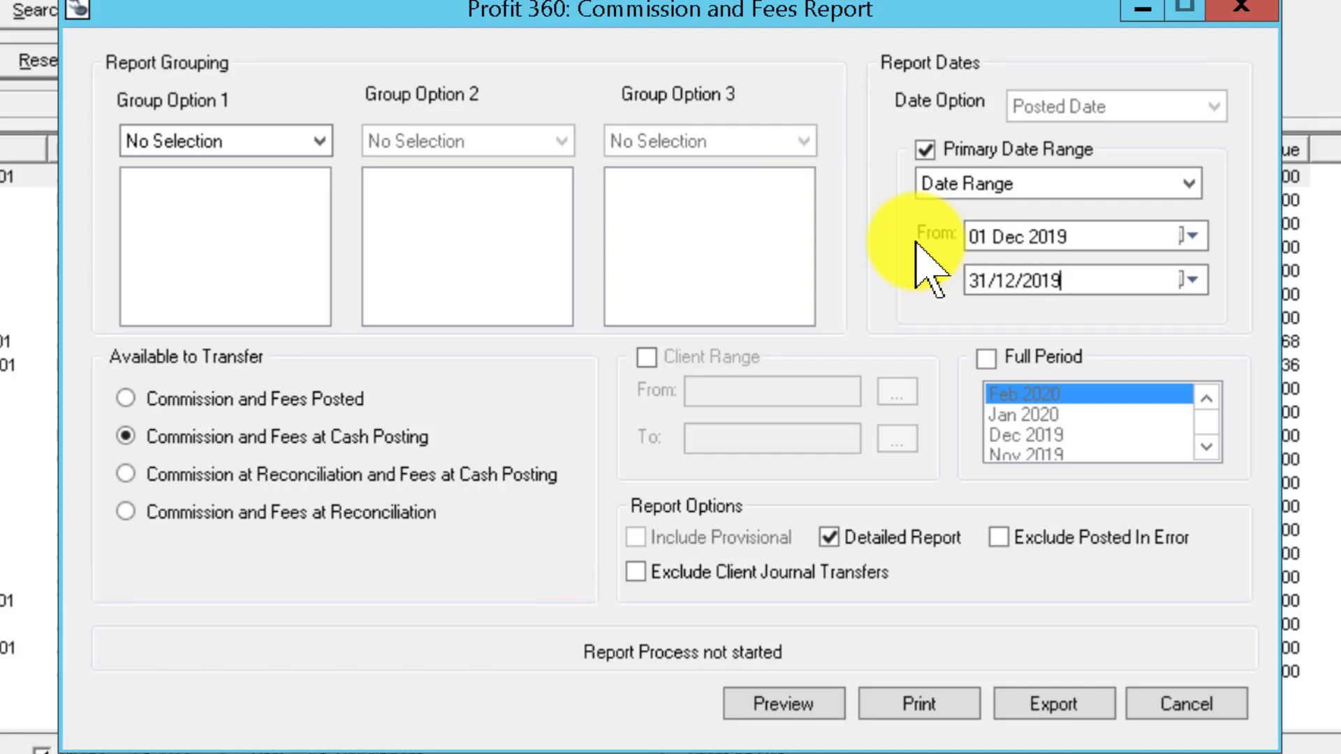
pyautogui.press('Tab')
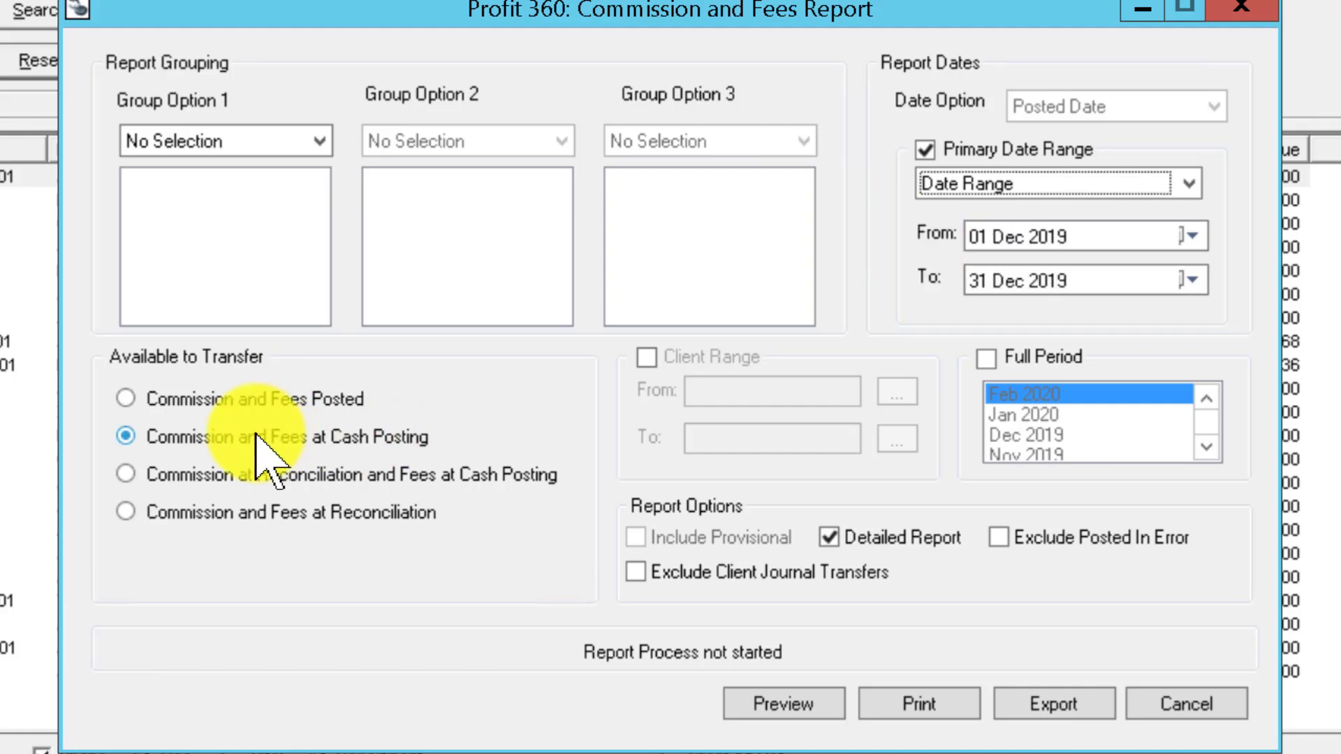
# - Preview the detailed report and look through its transactions and the commission and fees available to transfer
pyautogui.click(799, 697)
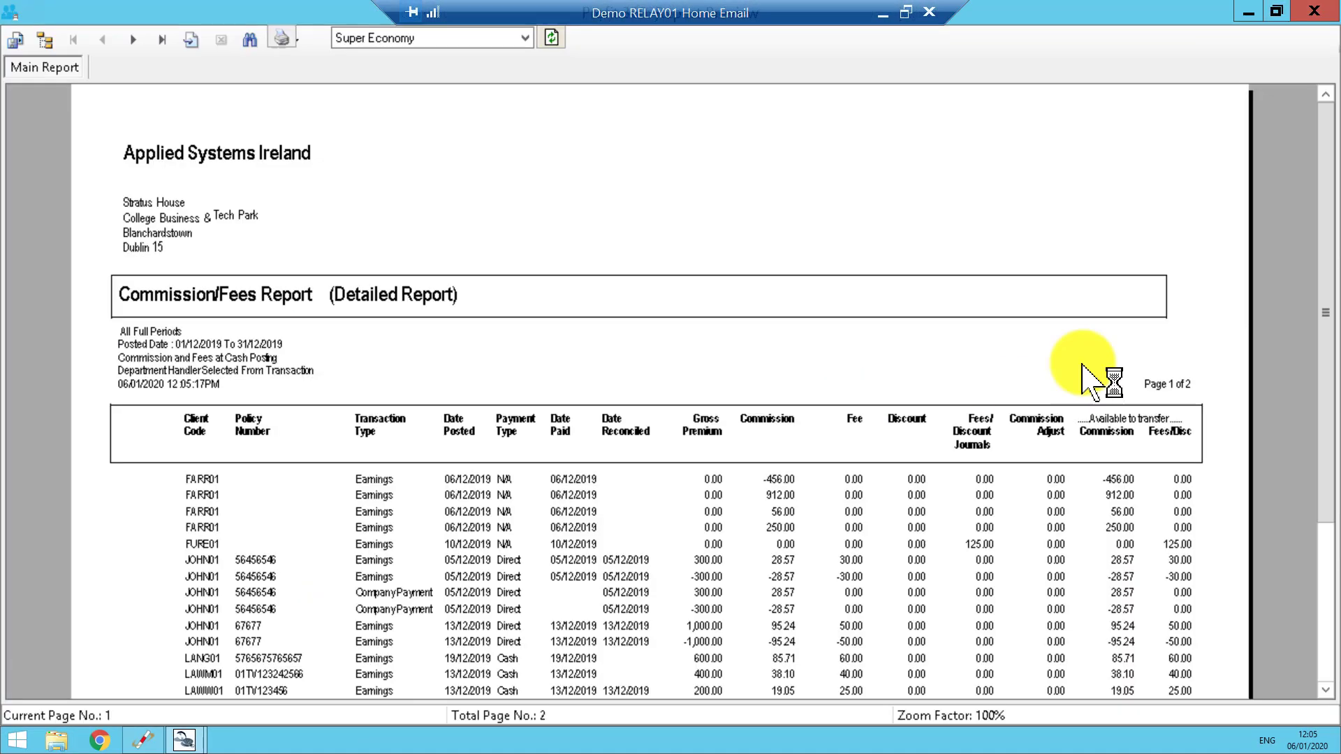
pyautogui.moveTo(1329, 174); pyautogui.dragTo(1319, 227)
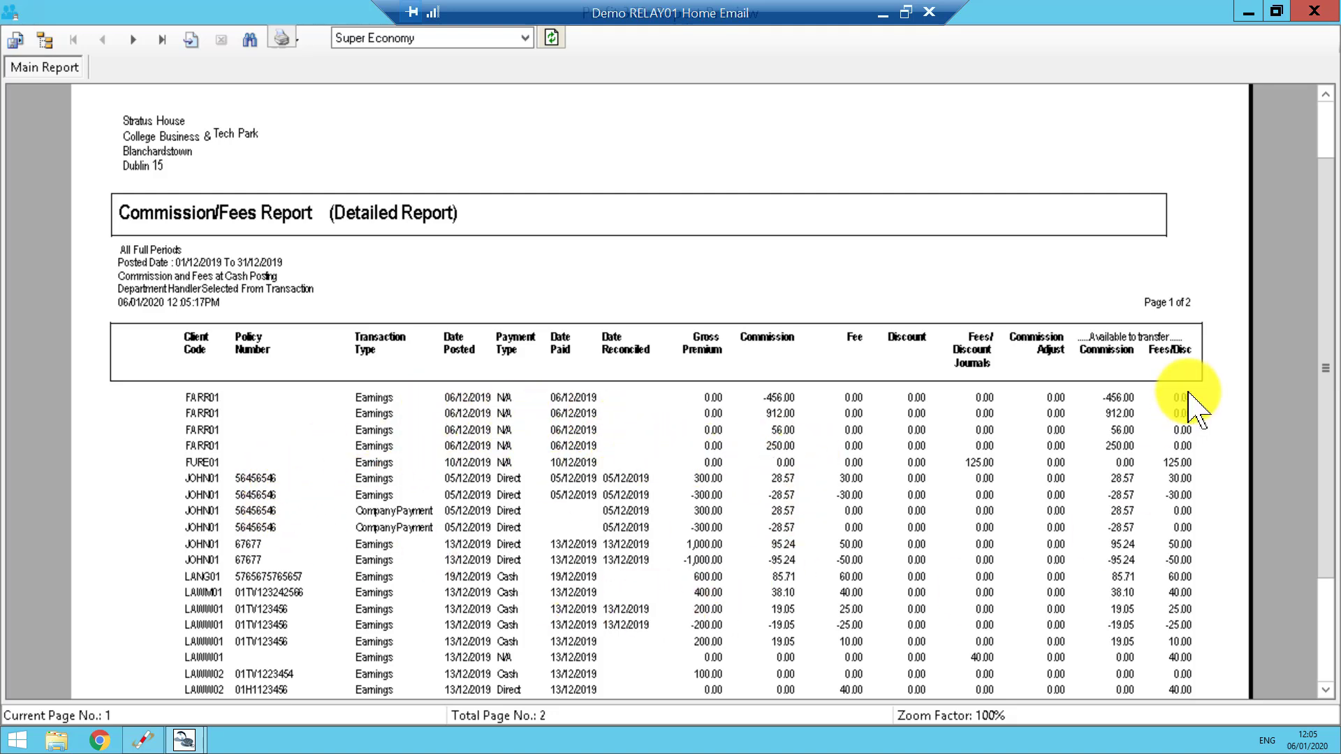
pyautogui.moveTo(1328, 319); pyautogui.dragTo(1334, 365)
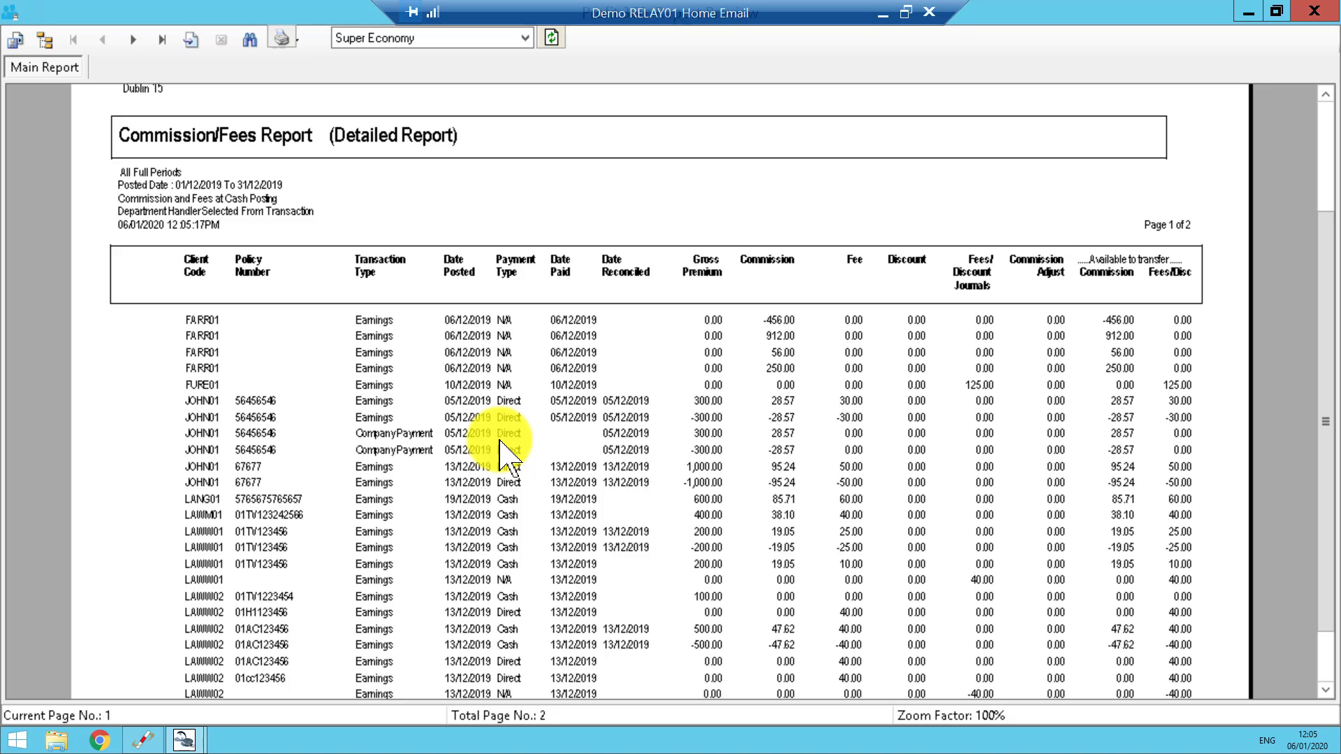
pyautogui.moveTo(1329, 414); pyautogui.dragTo(1334, 326)
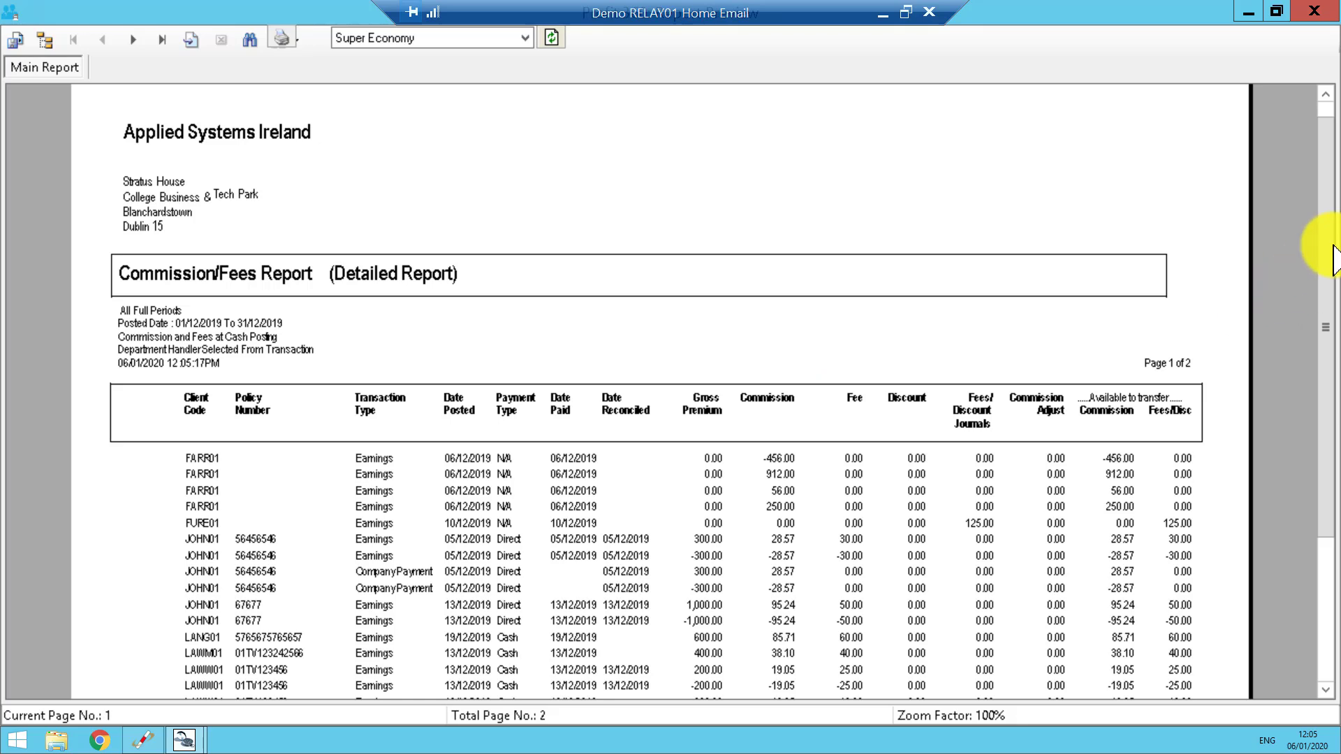
pyautogui.moveTo(1329, 264); pyautogui.dragTo(1334, 187)
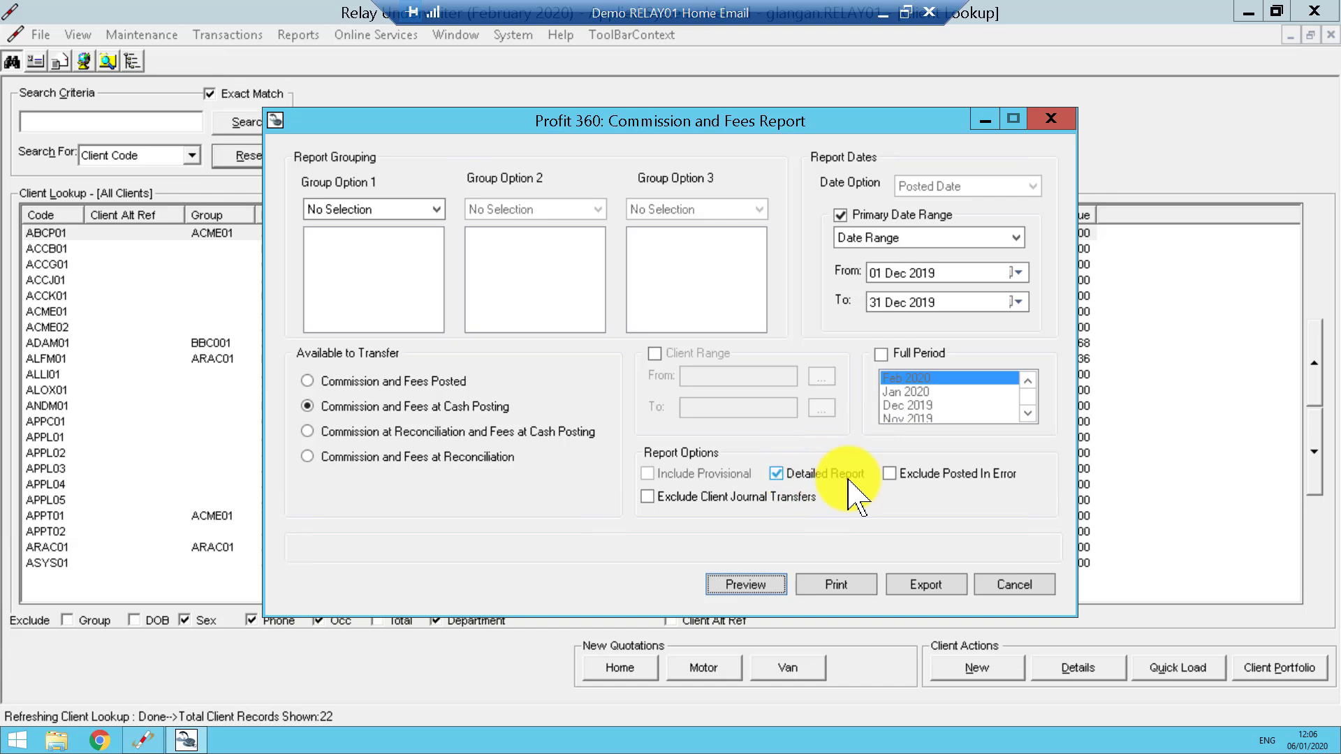
# - Preview the report with the Detailed Report option turned off, and leave that option off
pyautogui.click(768, 582)
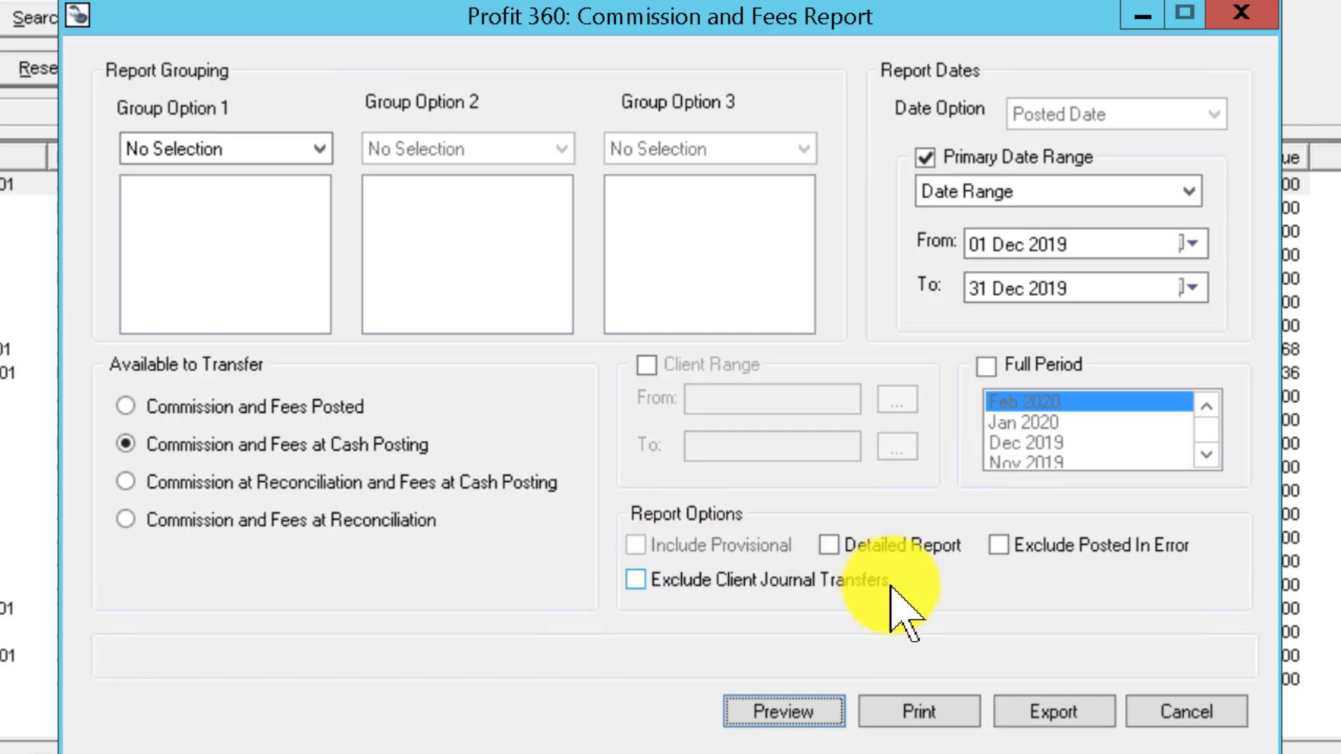
pyautogui.click(833, 549)
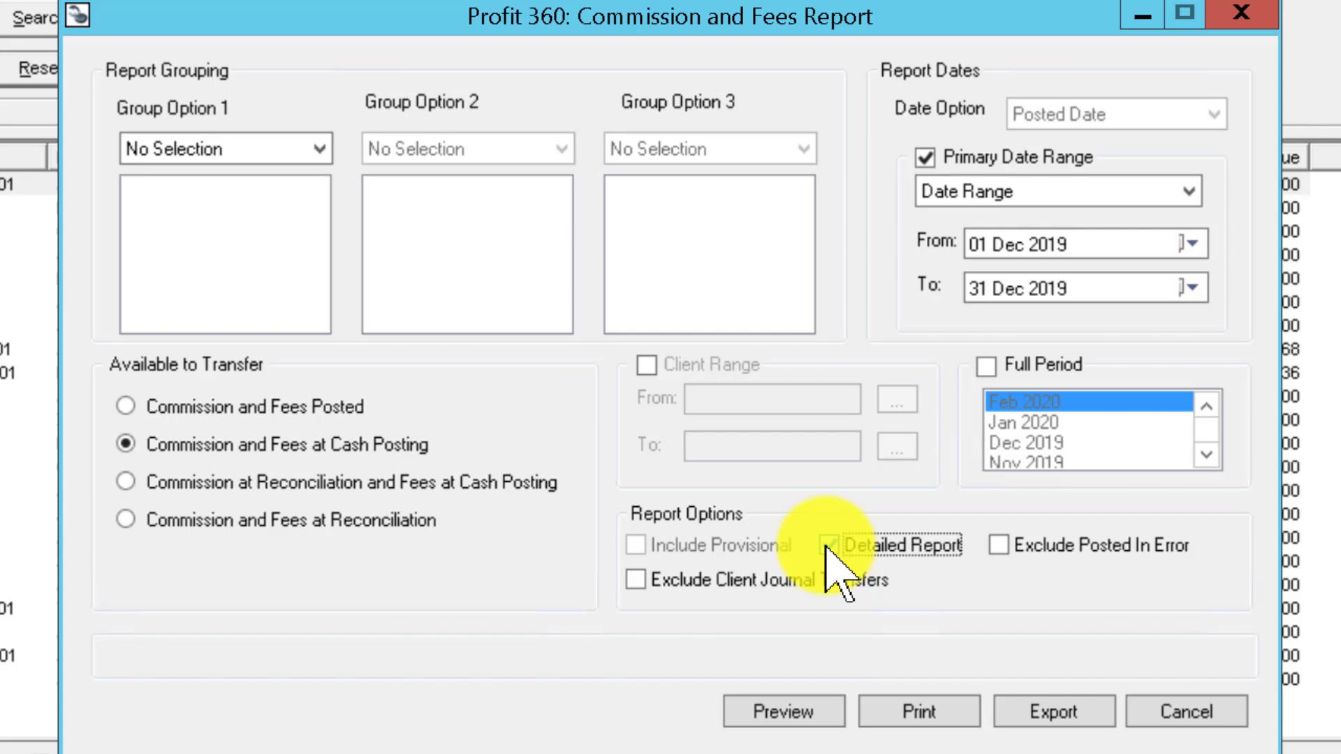
pyautogui.click(866, 553)
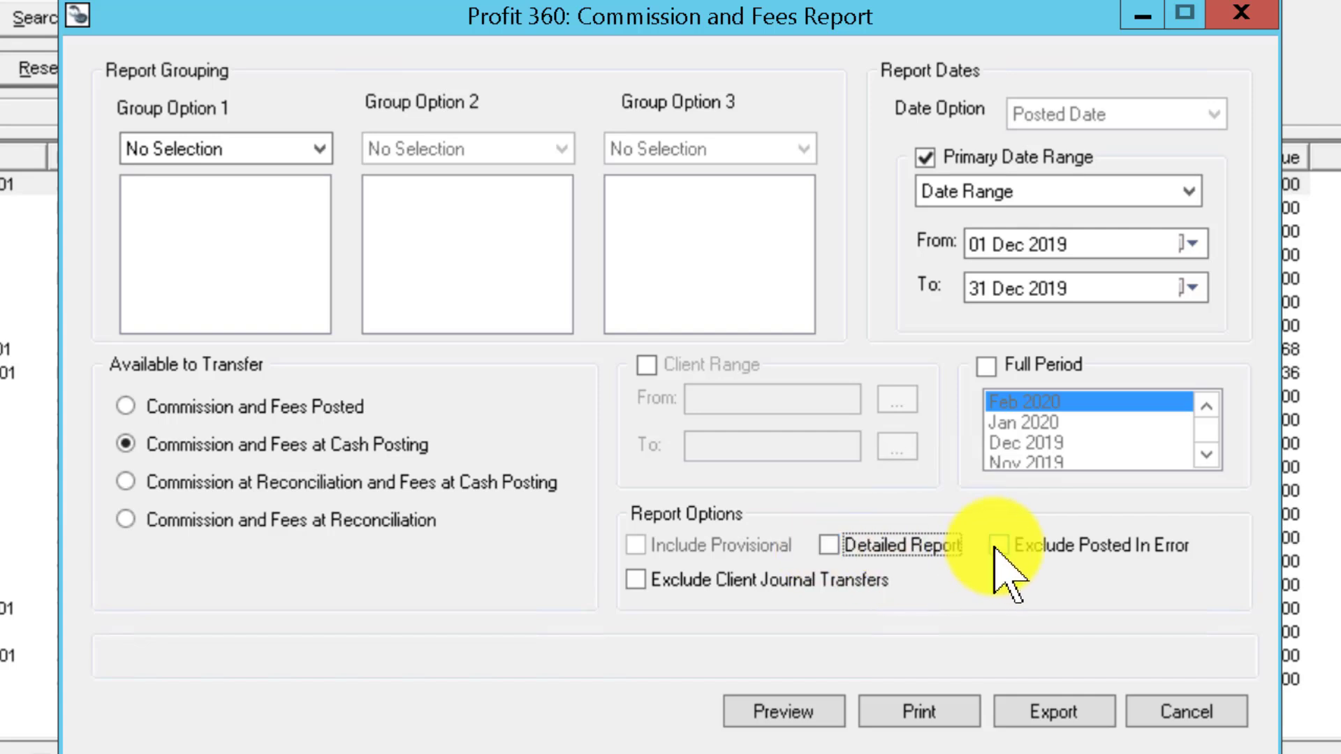
# - Exclude items posted in error from the report, and try the Exclude Client Journal Transfers option before clearing it again
pyautogui.click(1017, 548)
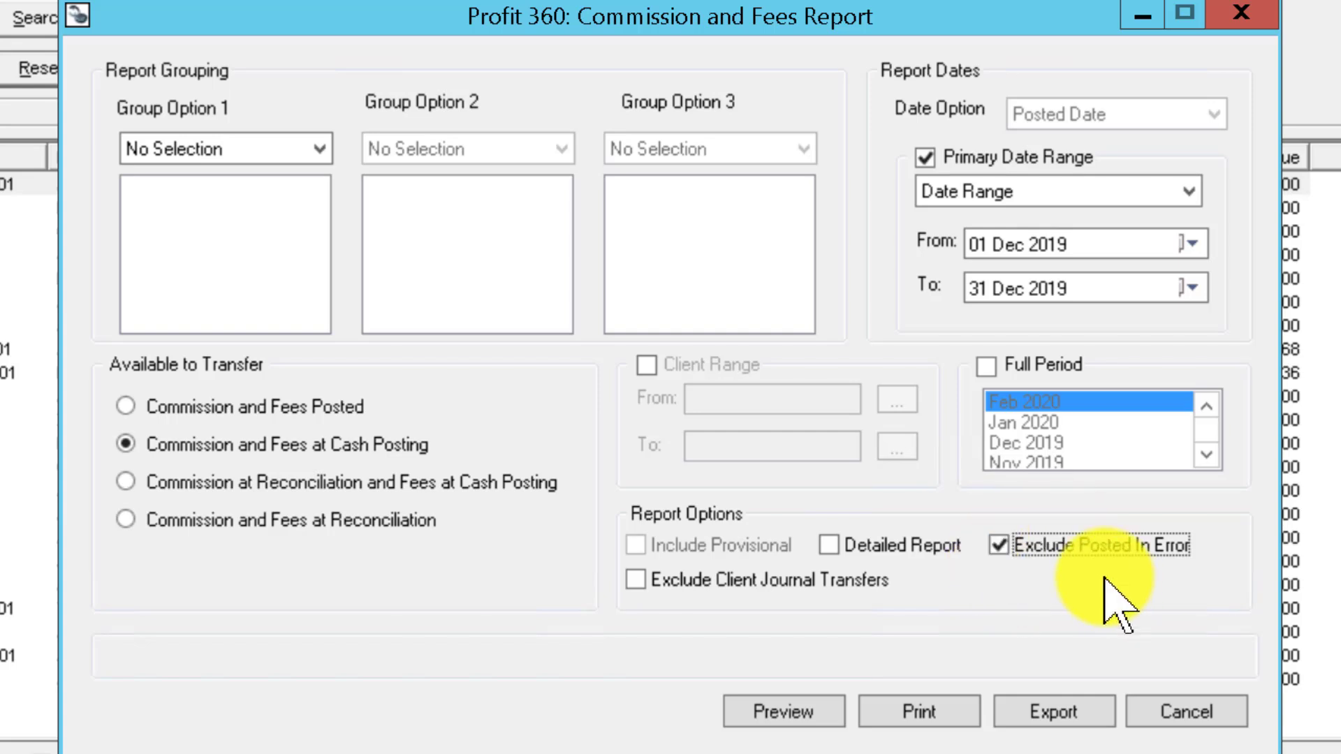
pyautogui.click(636, 587)
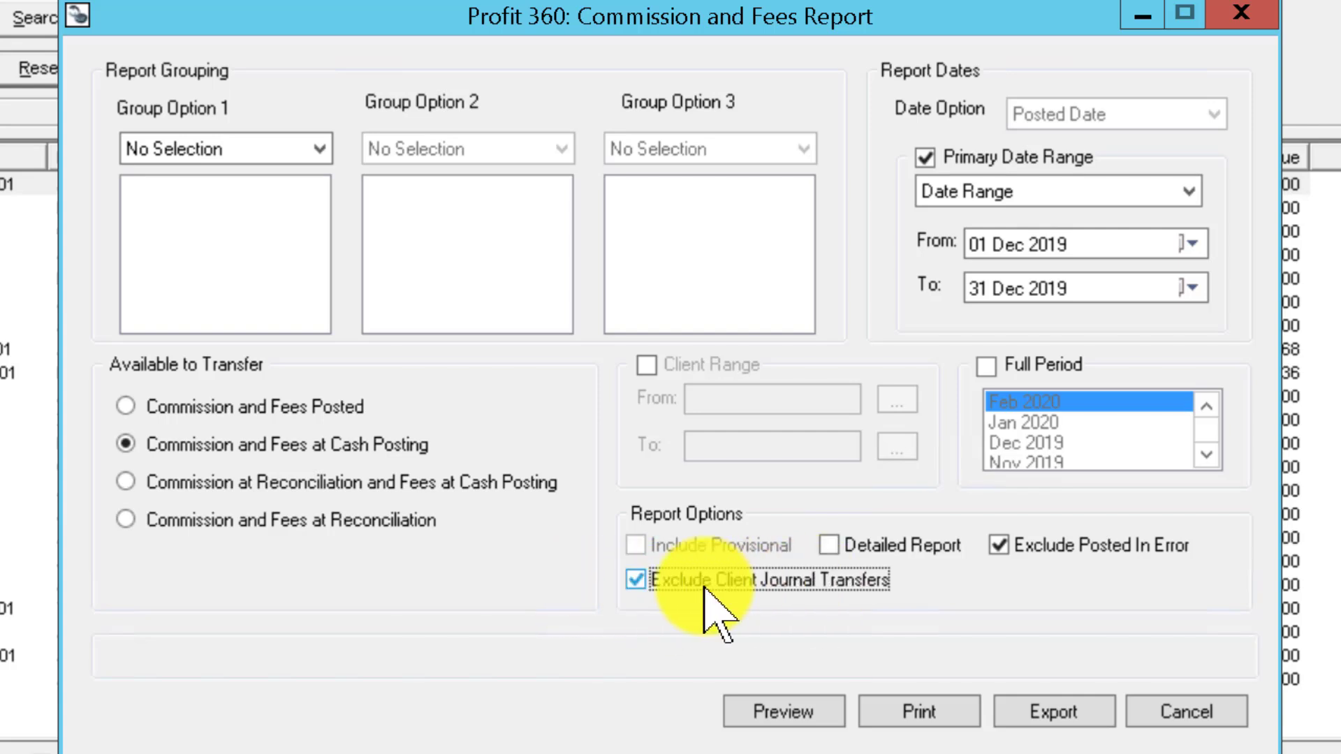
pyautogui.click(658, 585)
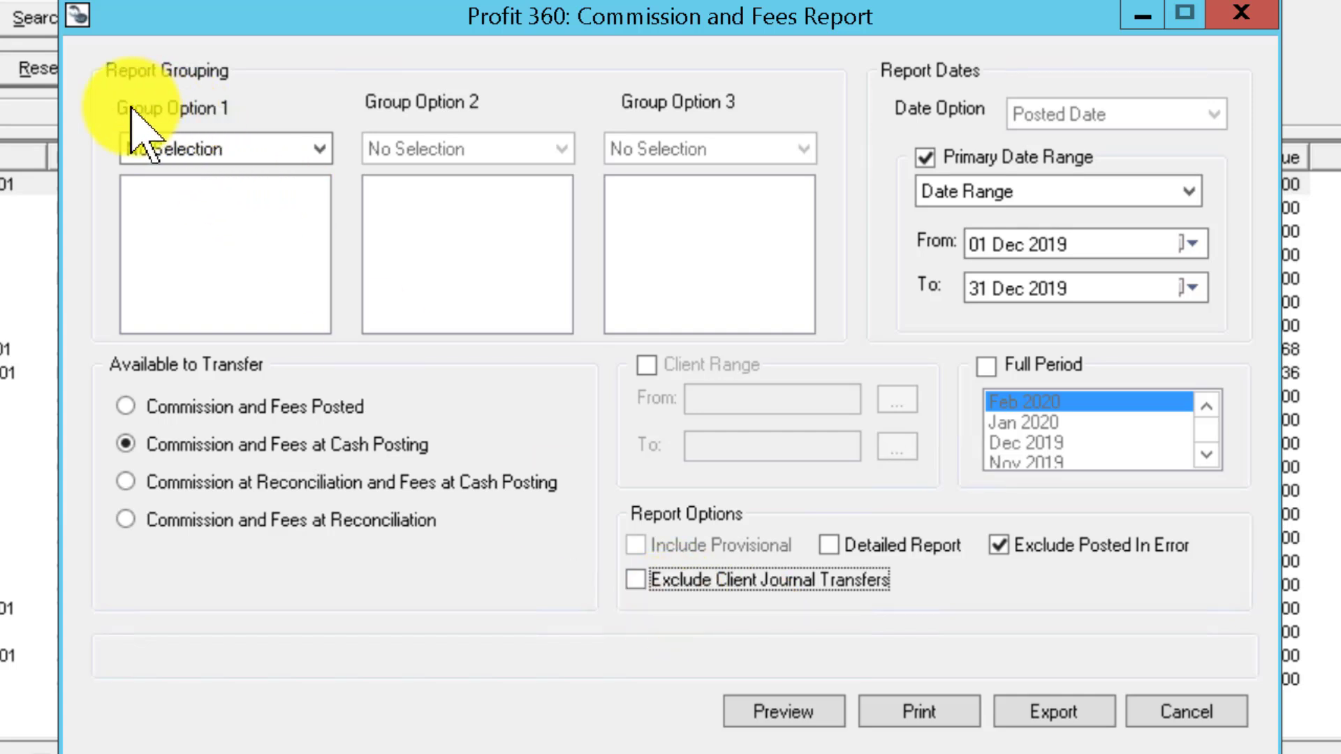
# - Group the report first by Company and second by Policy Type, and preview it
pyautogui.click(222, 148)
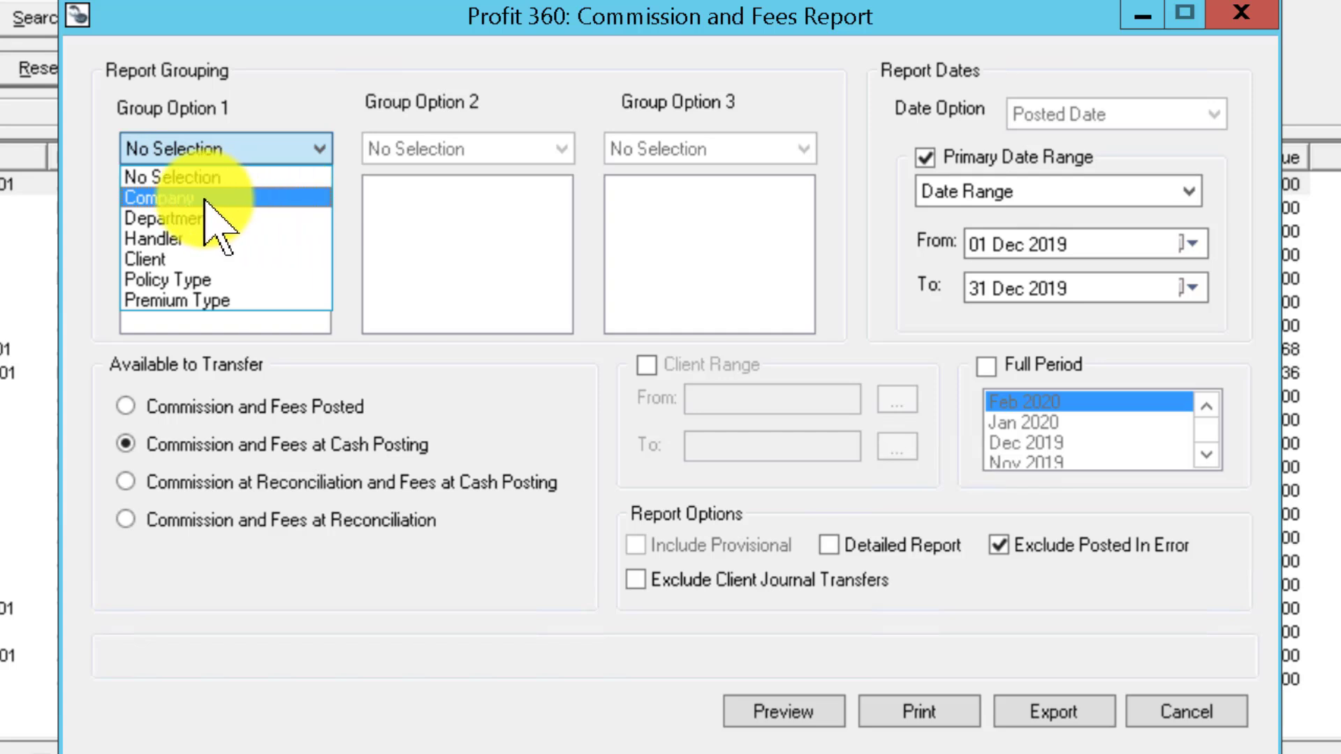
pyautogui.click(218, 198)
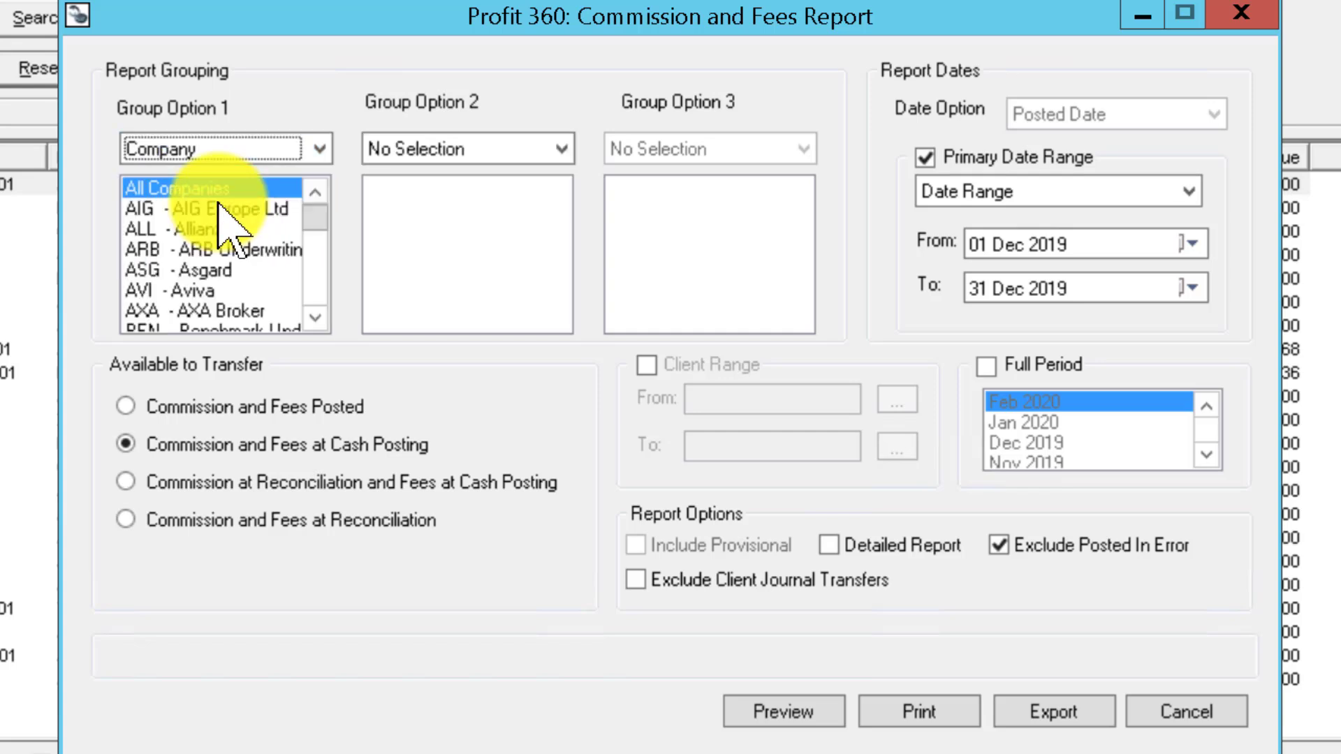
pyautogui.click(466, 149)
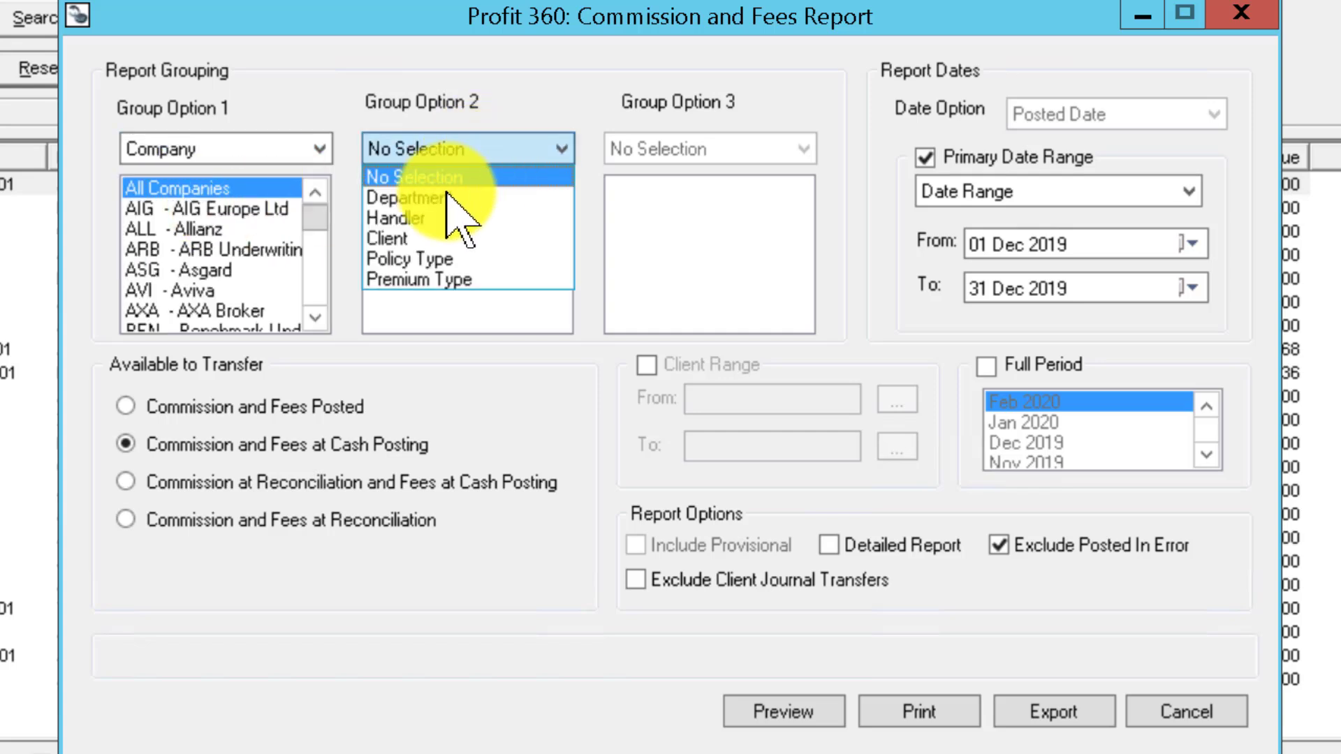
pyautogui.click(453, 259)
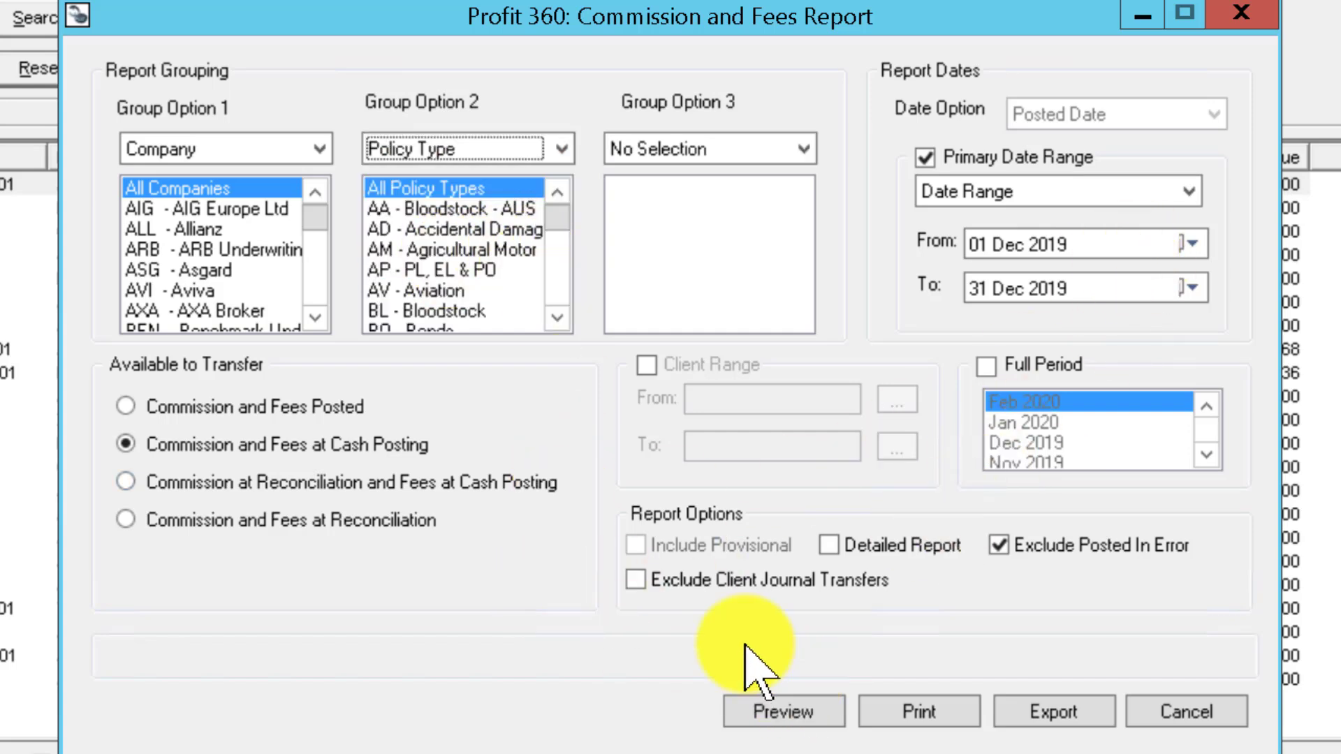
pyautogui.click(803, 714)
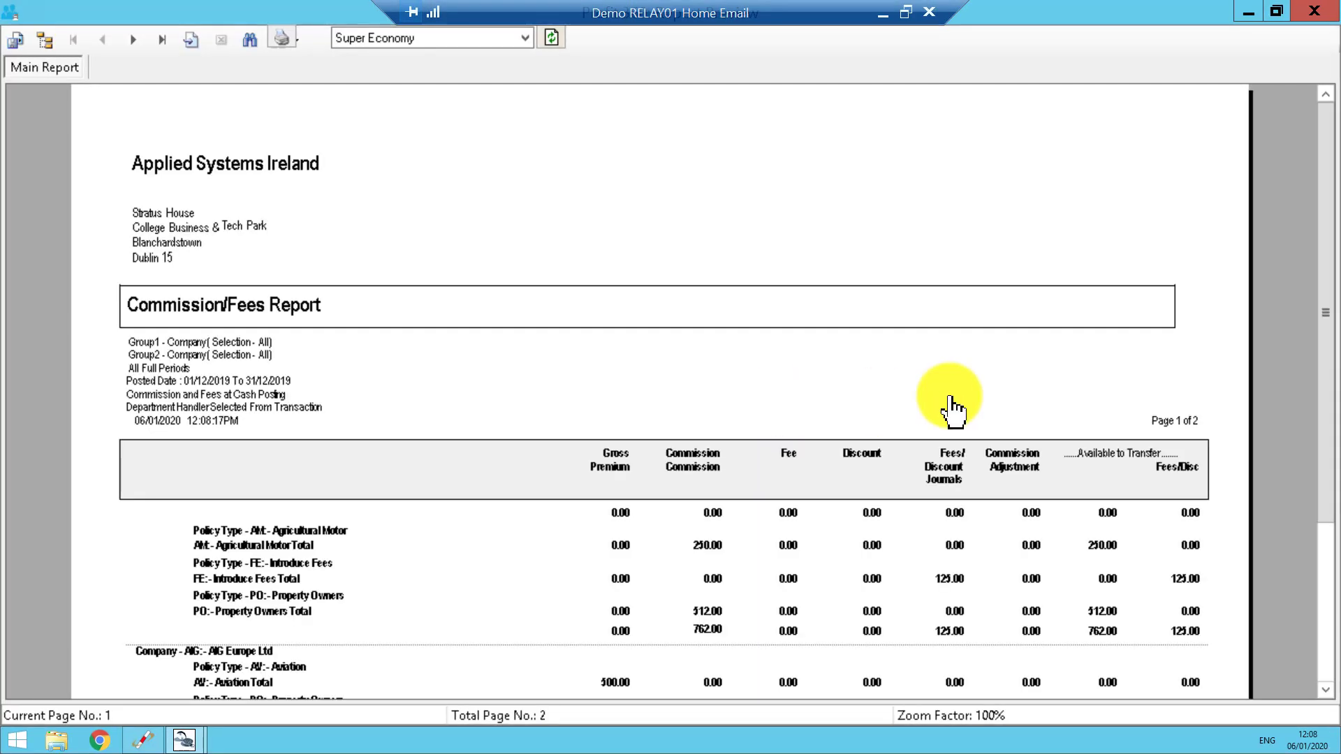
# - Look through the grouped report preview and close it, and check the choices available for the first grouping level
pyautogui.moveTo(1327, 167); pyautogui.dragTo(1317, 359)
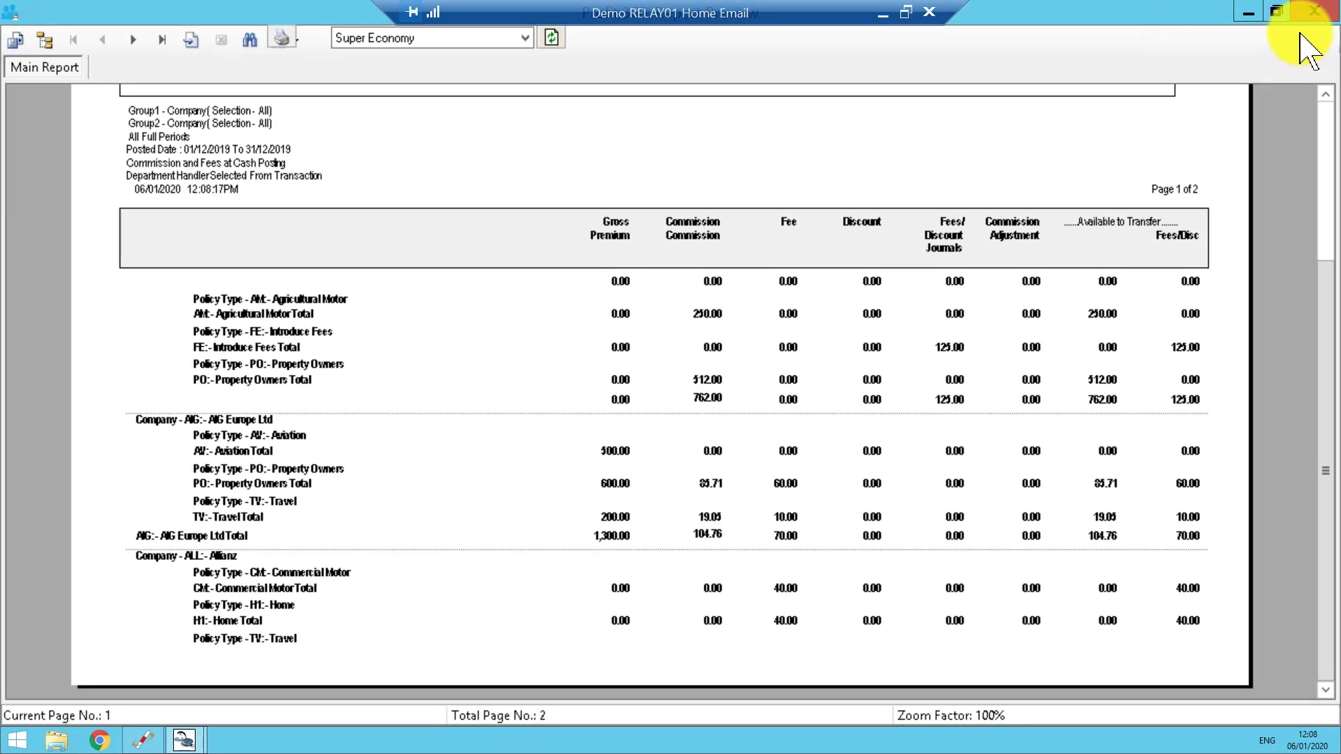
pyautogui.click(1322, 12)
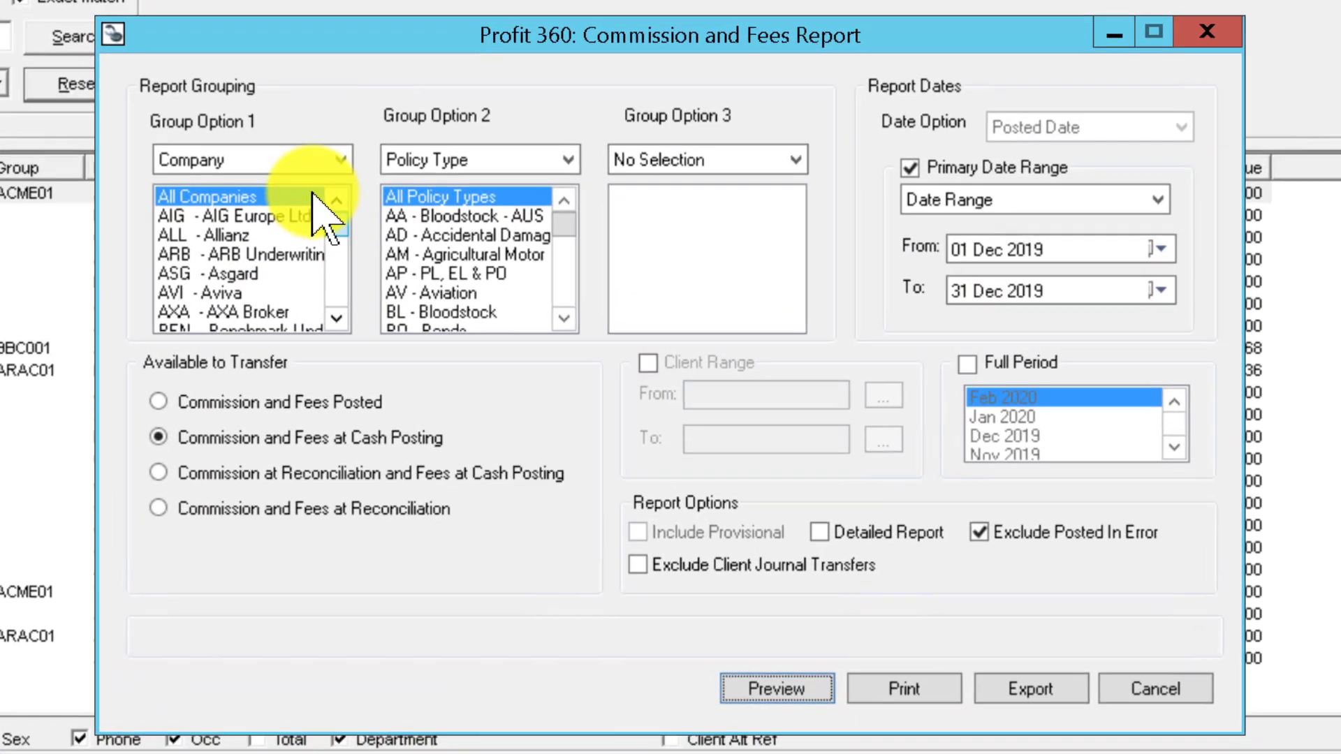
pyautogui.click(398, 210)
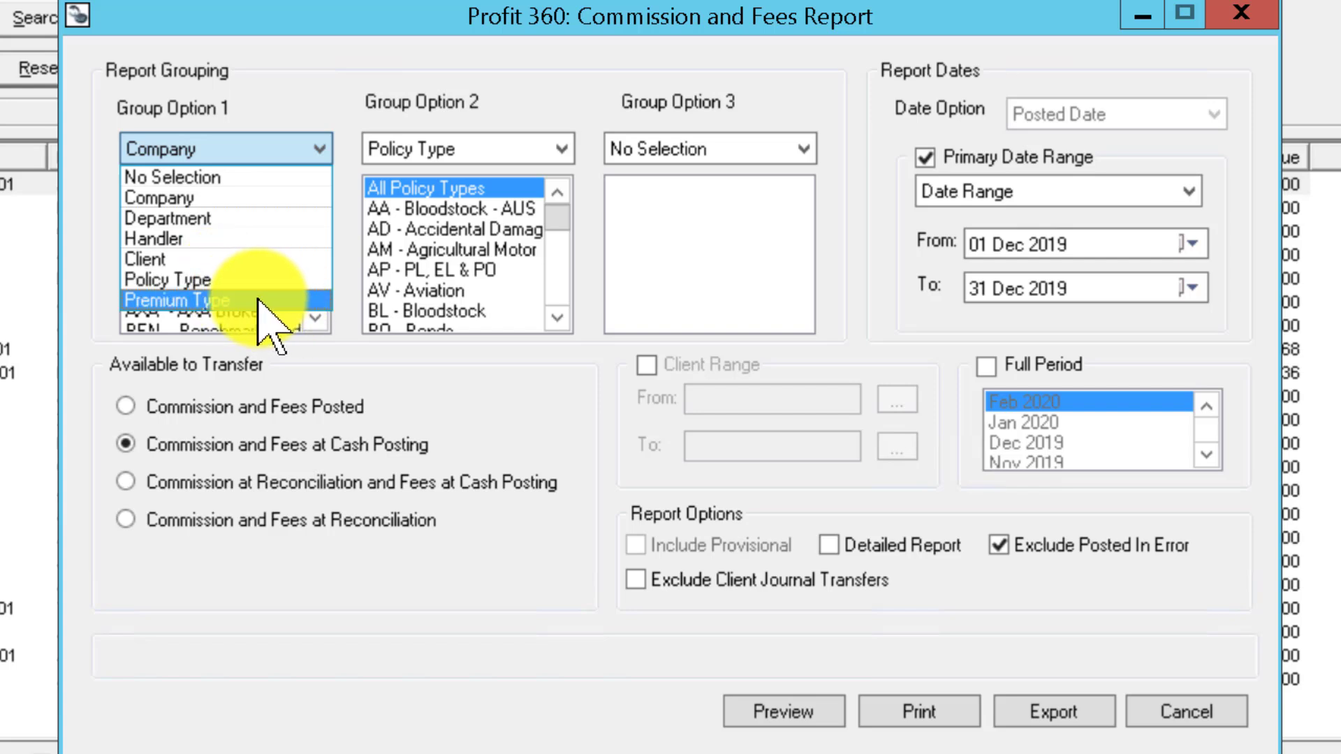
pyautogui.click(423, 381)
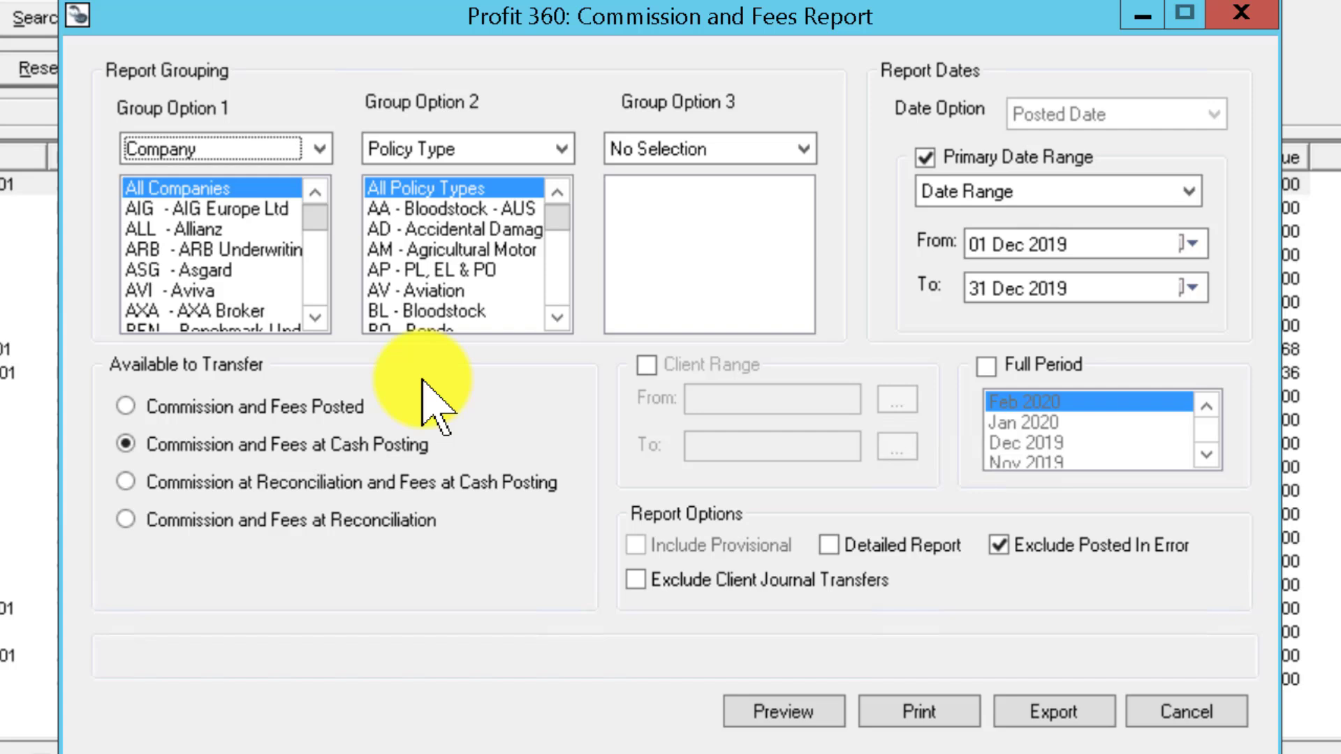
# - Try limiting the report to a single client by entering the same client code at both ends of the Client Range
pyautogui.click(647, 365)
pyautogui.click(855, 452)
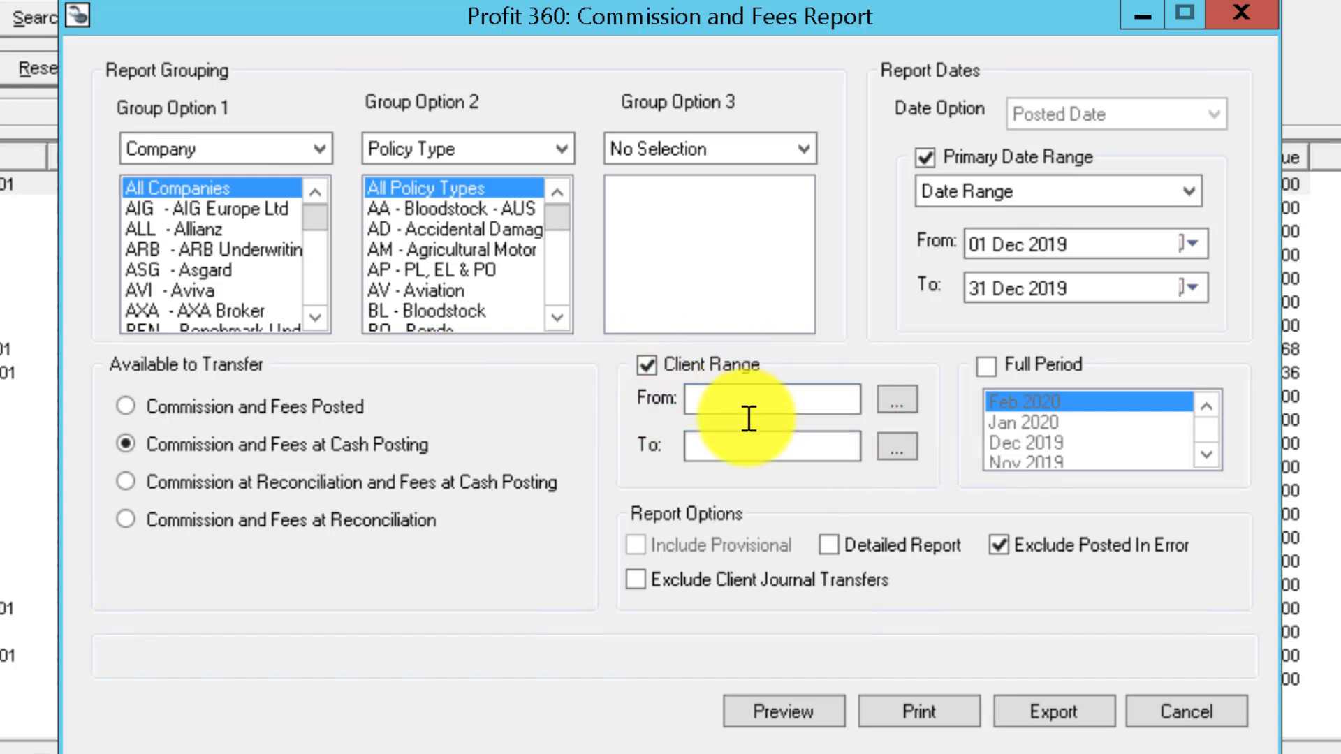
pyautogui.click(740, 396)
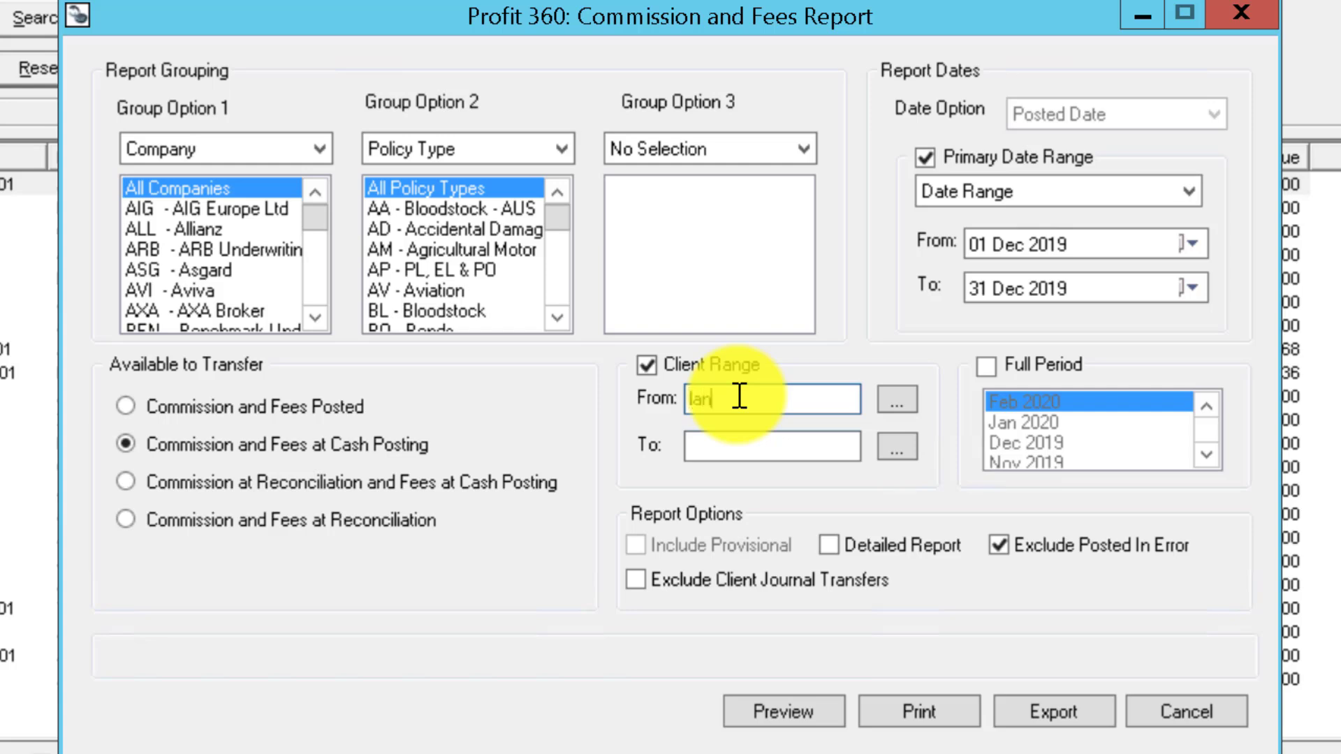
pyautogui.press('Tab')
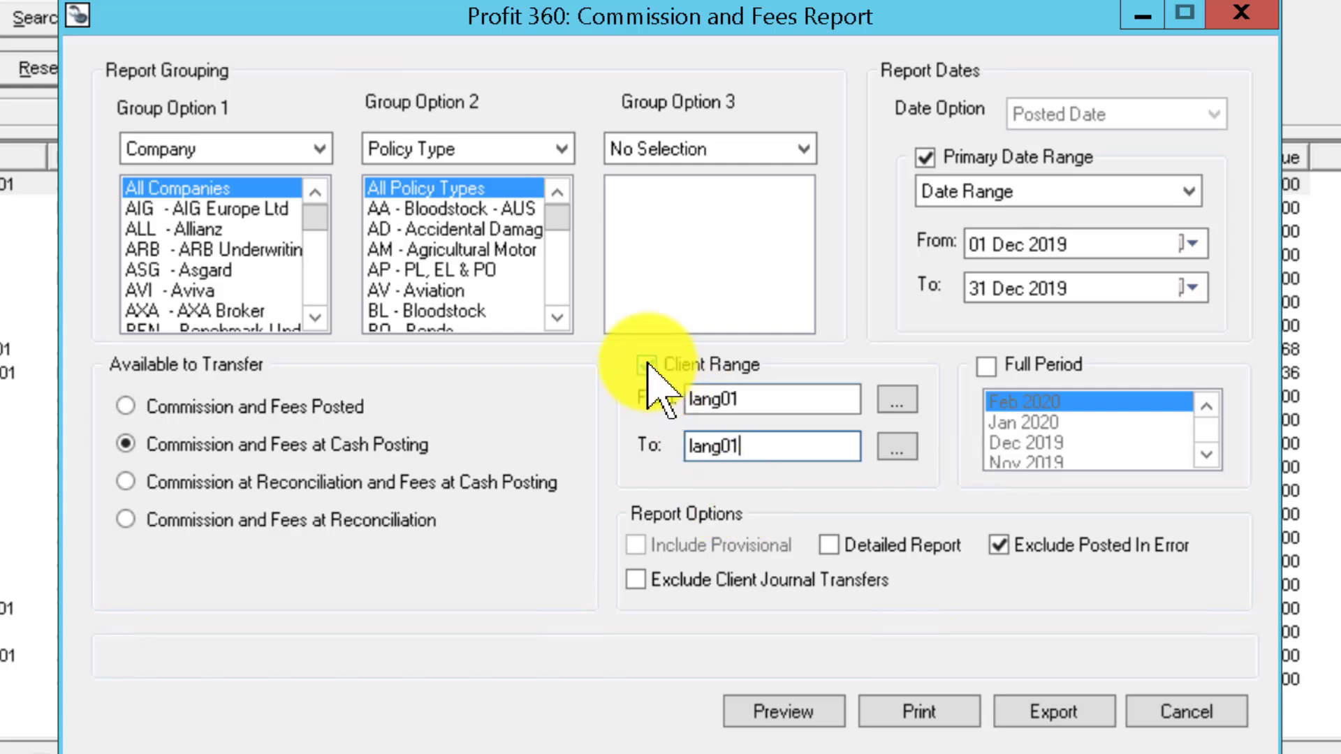
pyautogui.click(647, 366)
# - Try running the report preview for the Jan 2020 full period, and turn the Full Period filter off again
pyautogui.click(986, 366)
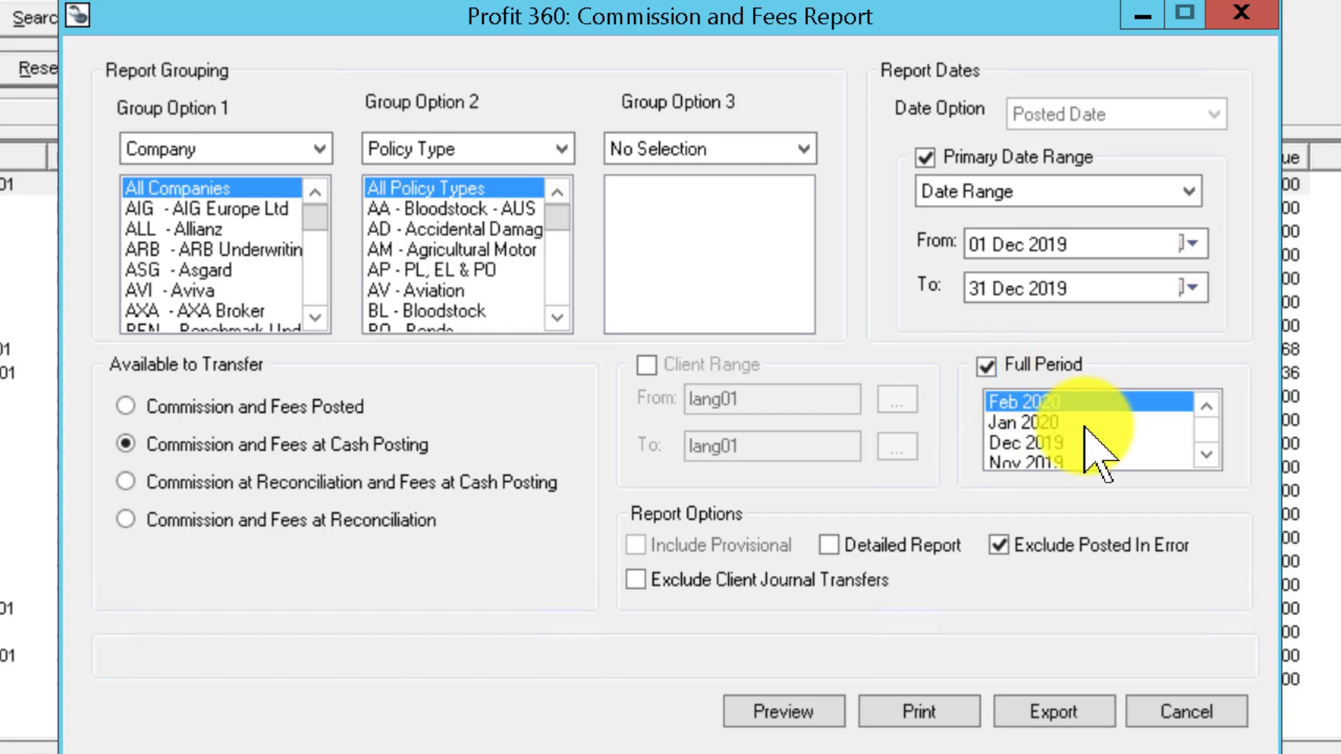
pyautogui.click(1047, 423)
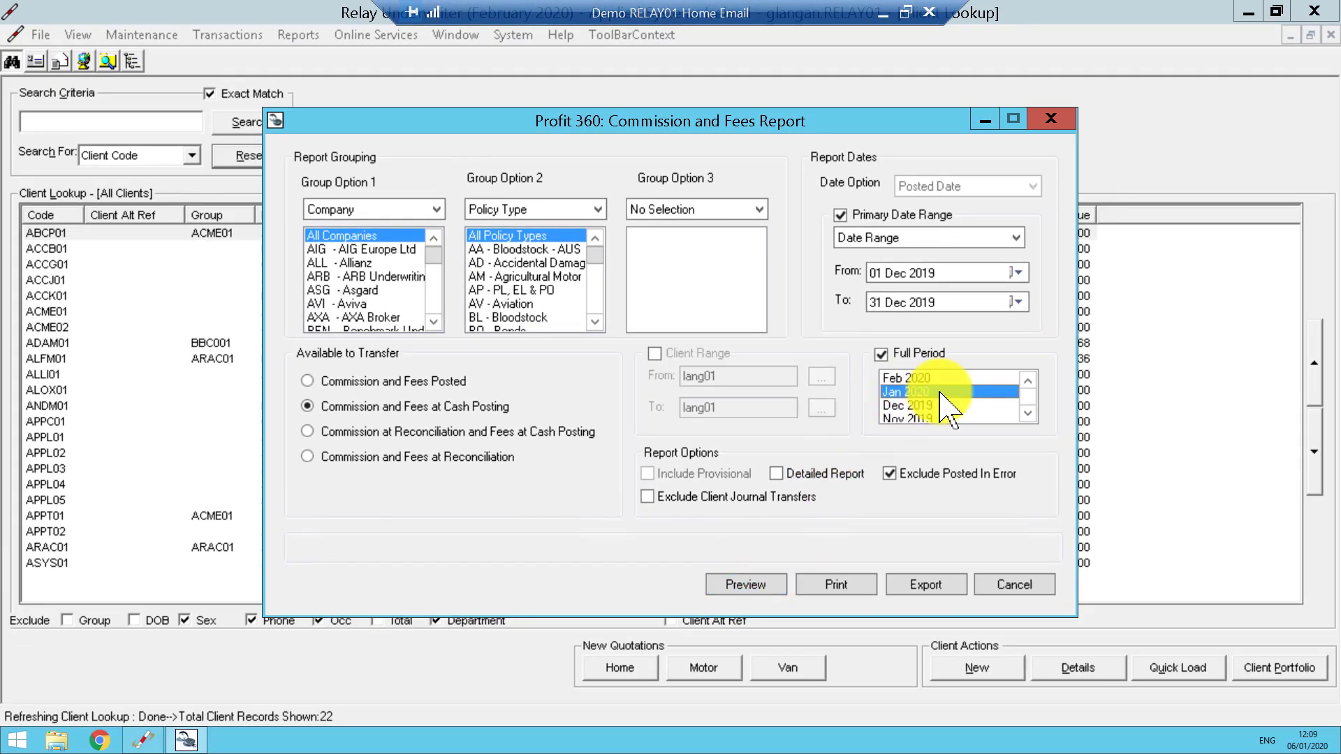
pyautogui.click(746, 585)
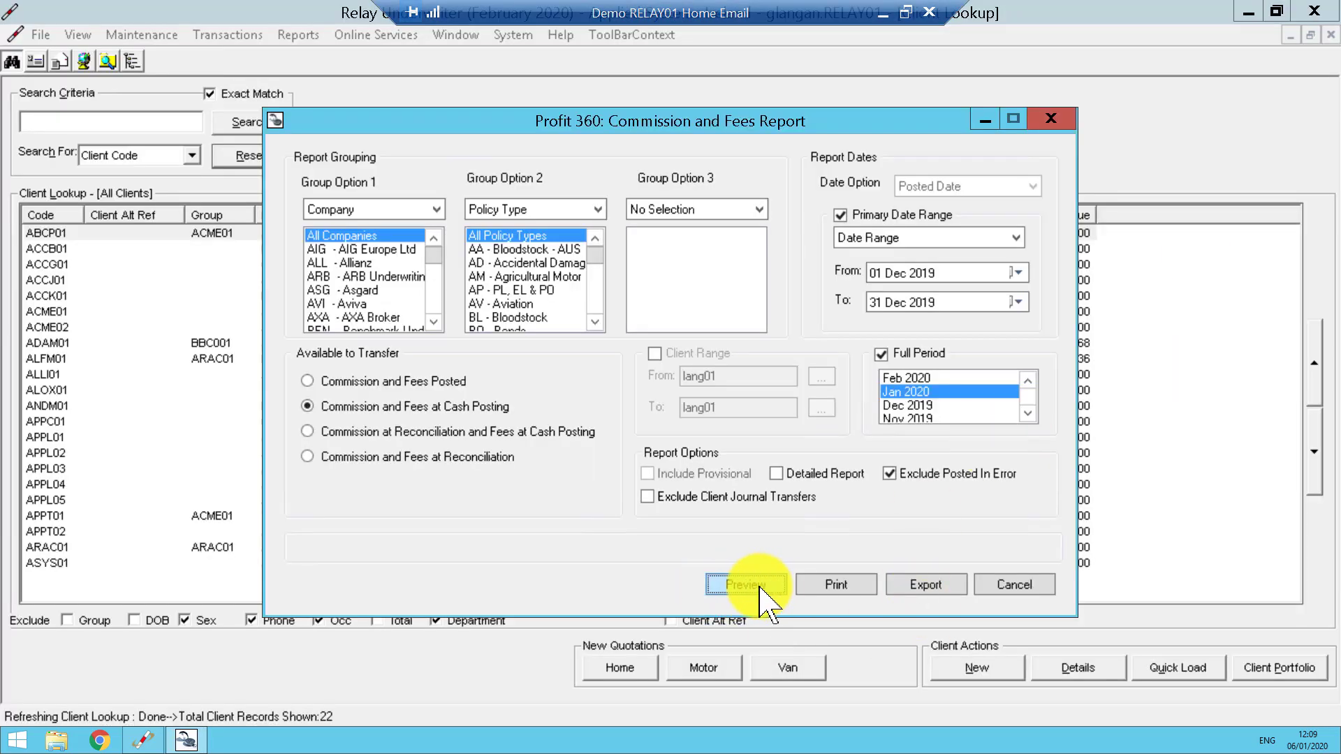
pyautogui.click(881, 354)
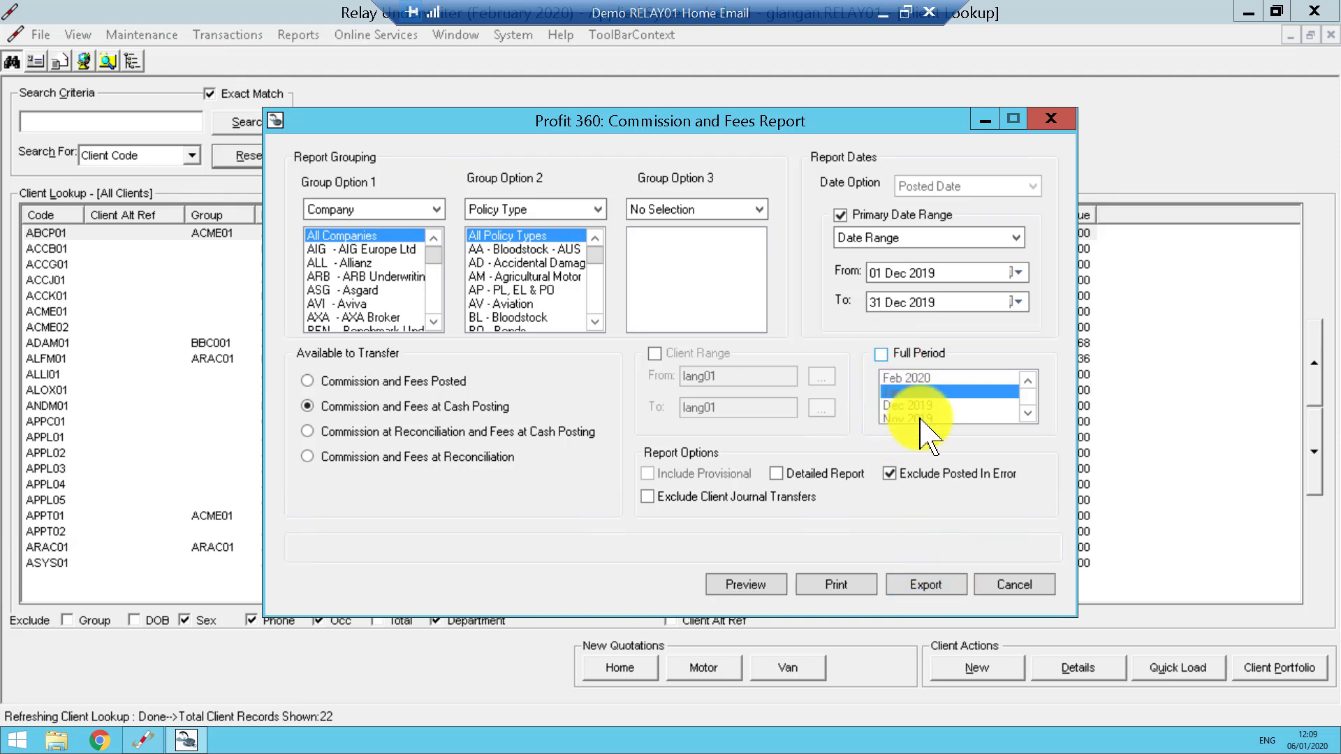
# - Export the report in Microsoft Excel (*.xls) format and look across the columns of the exported spreadsheet
pyautogui.click(936, 600)
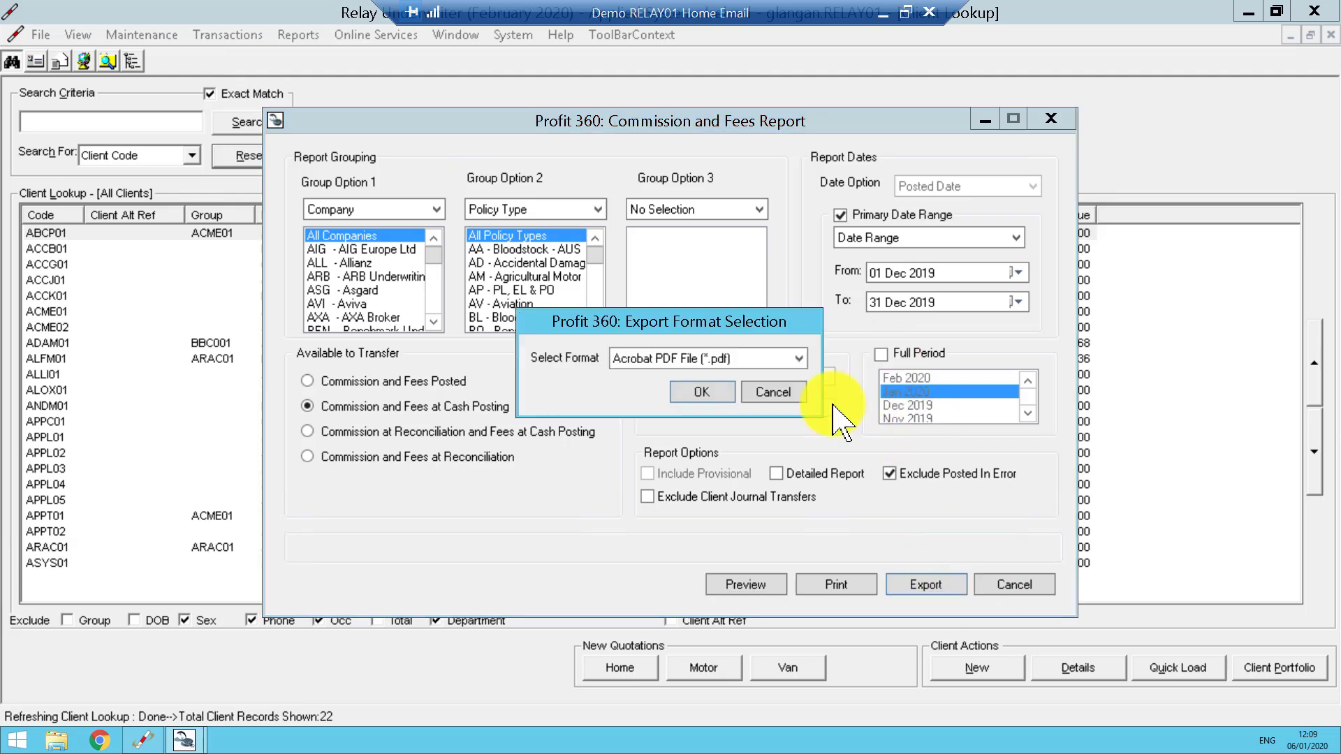
pyautogui.click(681, 358)
pyautogui.click(695, 385)
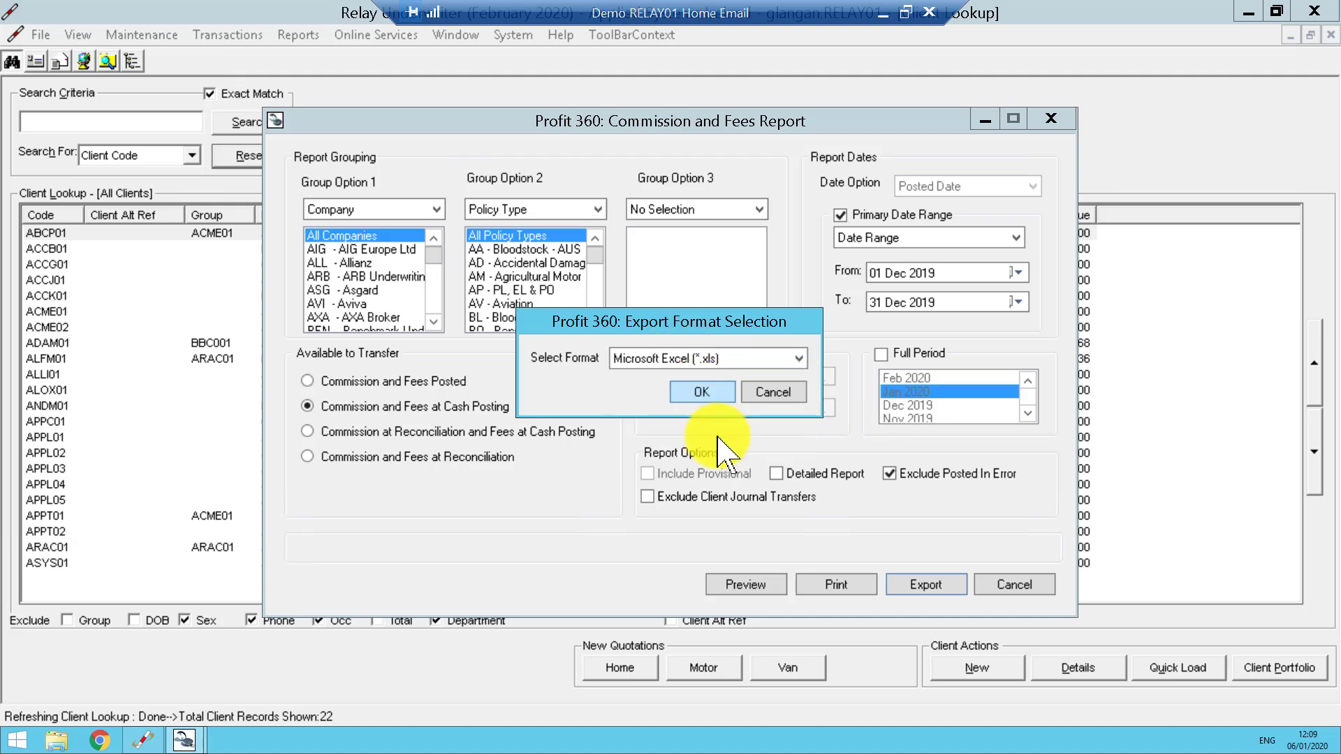
pyautogui.click(700, 392)
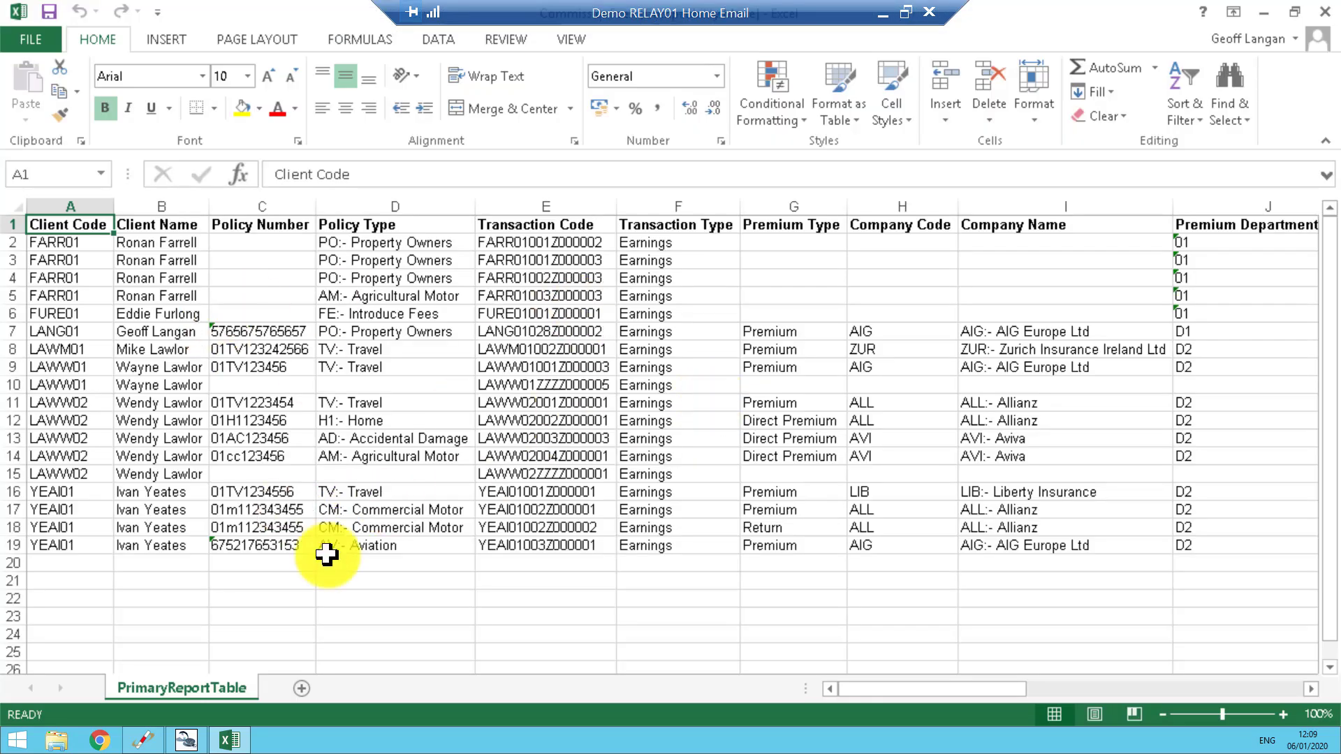
pyautogui.moveTo(882, 694); pyautogui.dragTo(1196, 690)
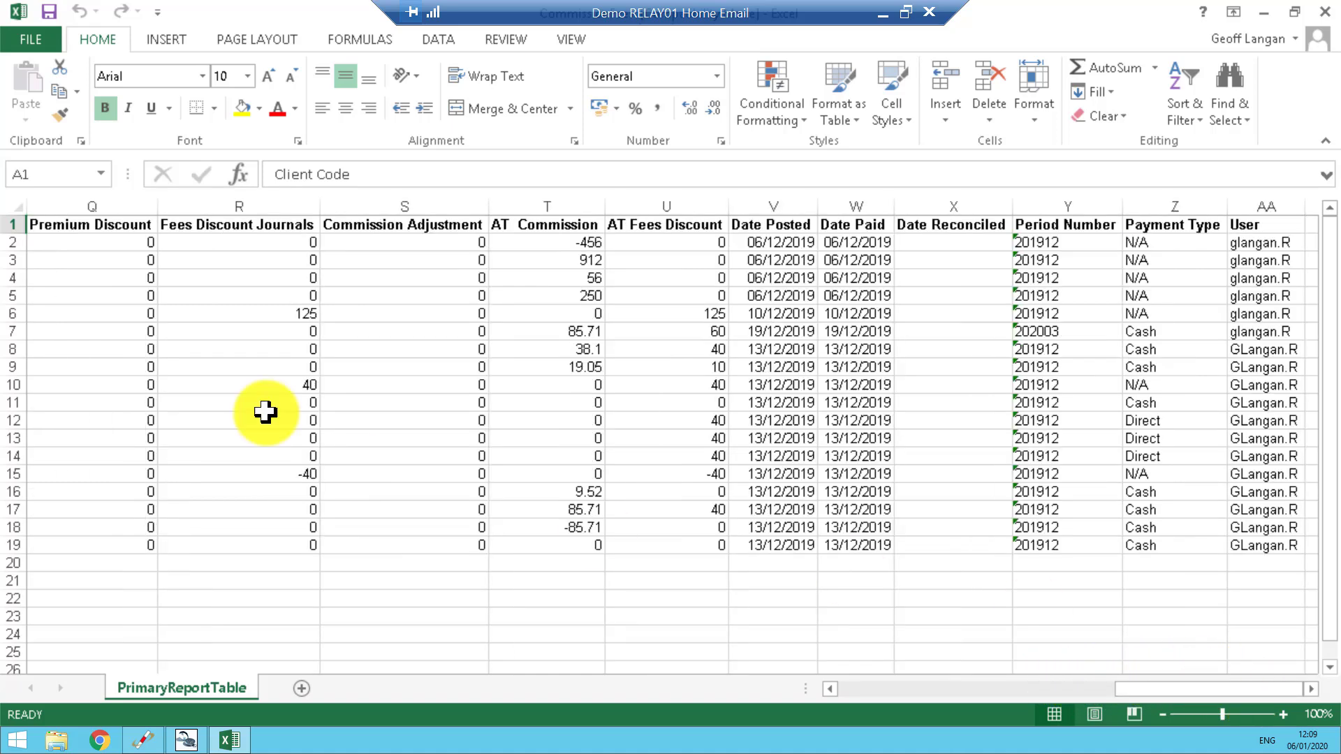
pyautogui.moveTo(1116, 693); pyautogui.dragTo(814, 702)
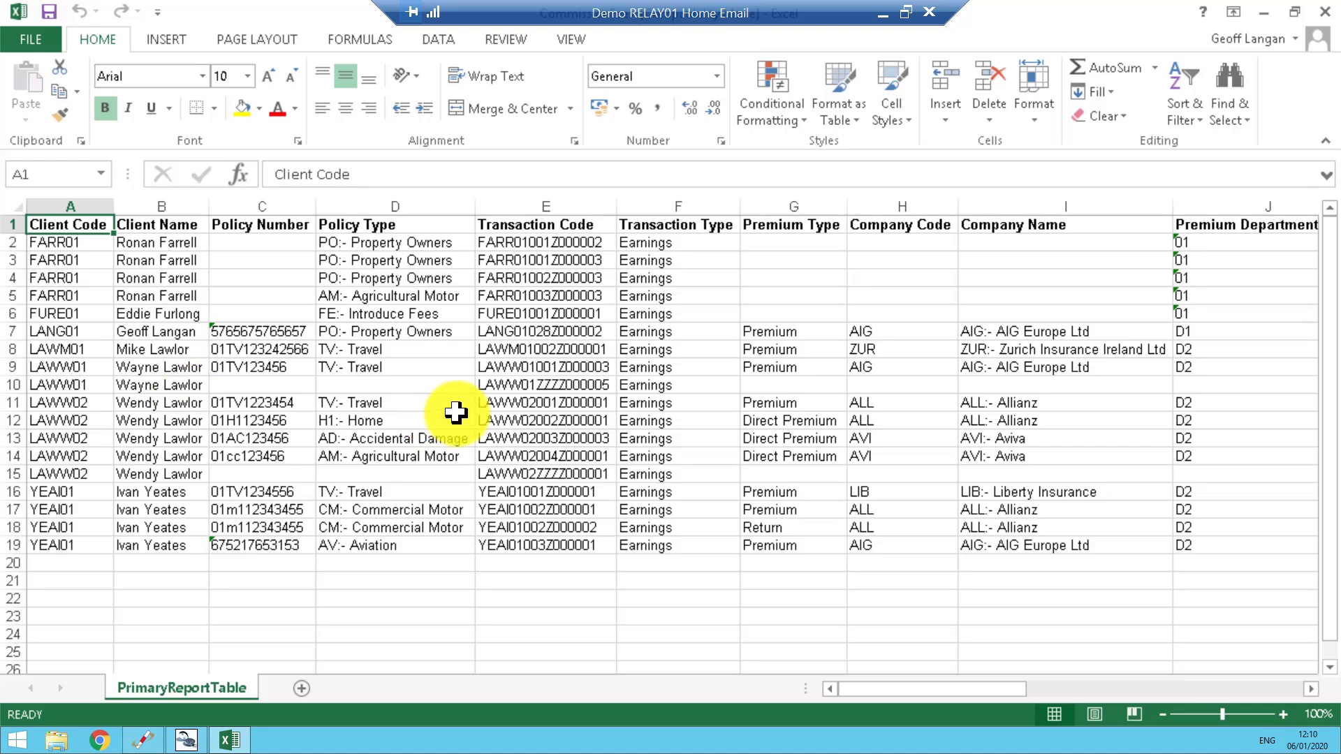
pyautogui.click(437, 359)
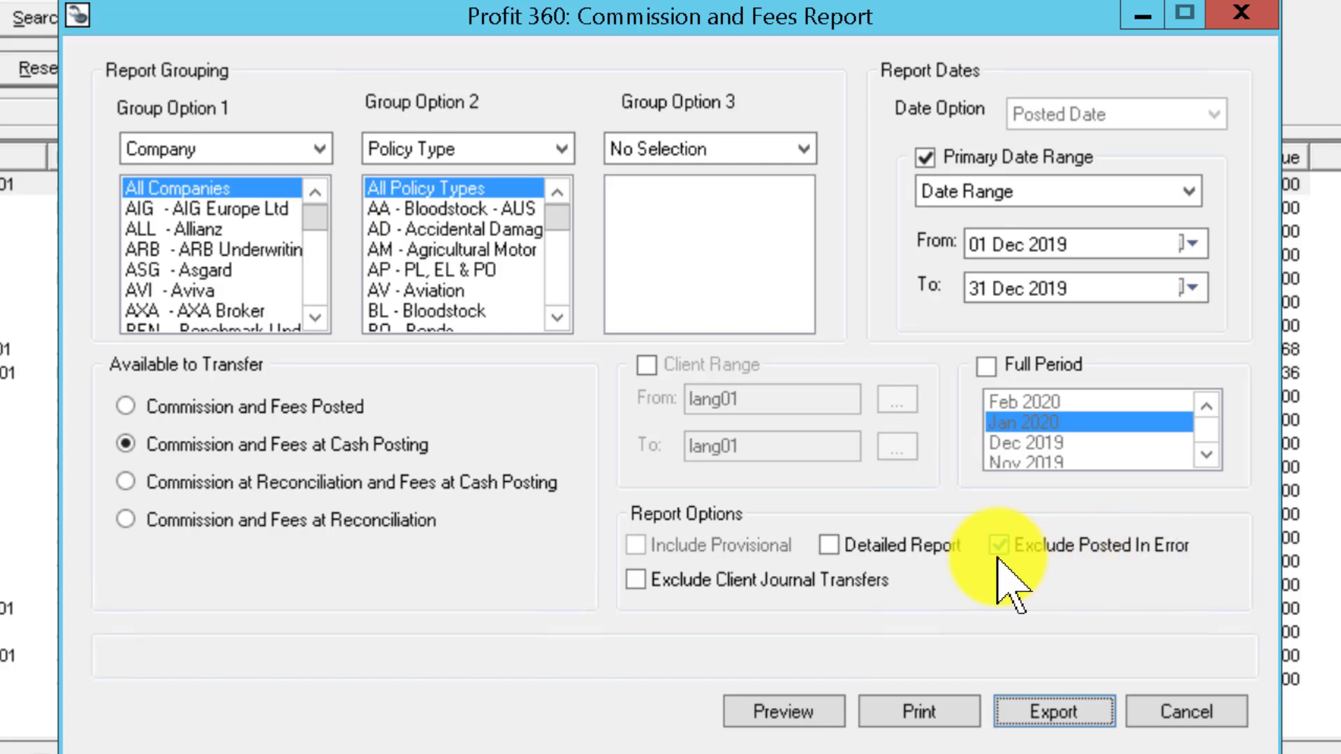
pyautogui.click(831, 545)
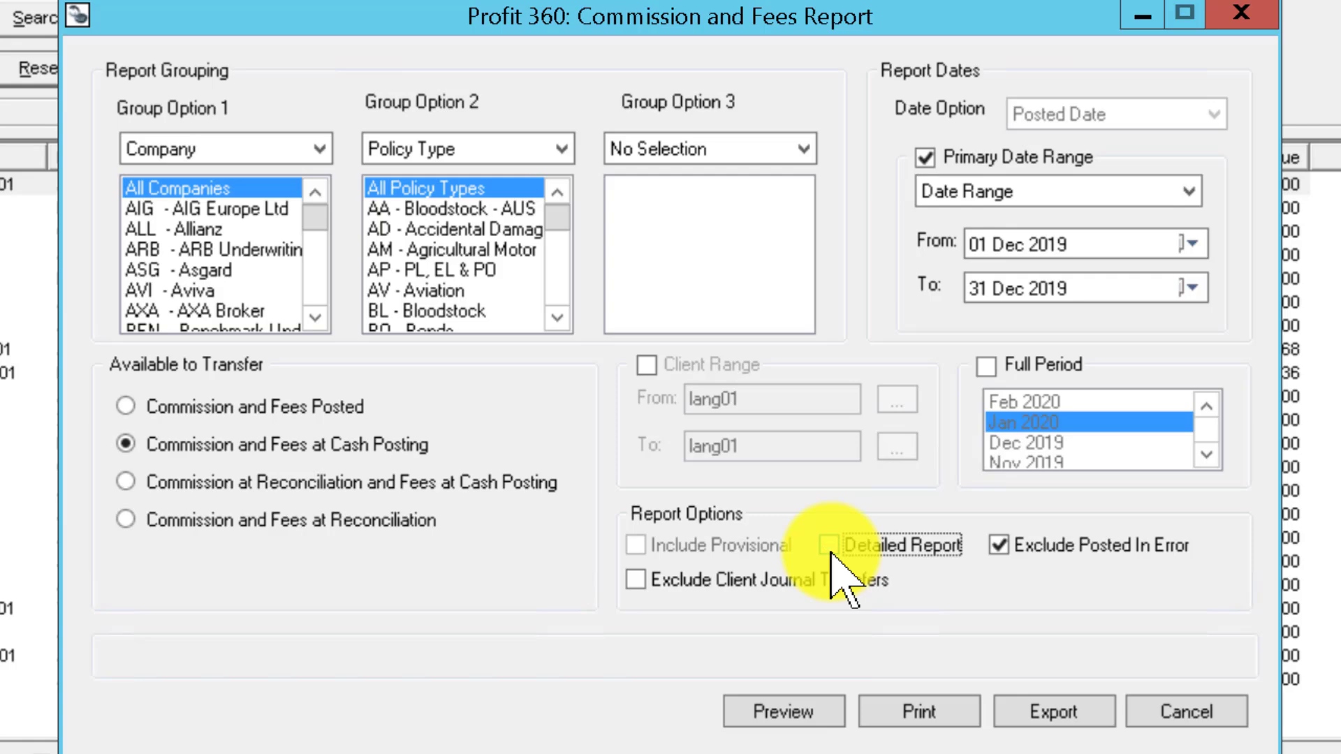
pyautogui.click(834, 710)
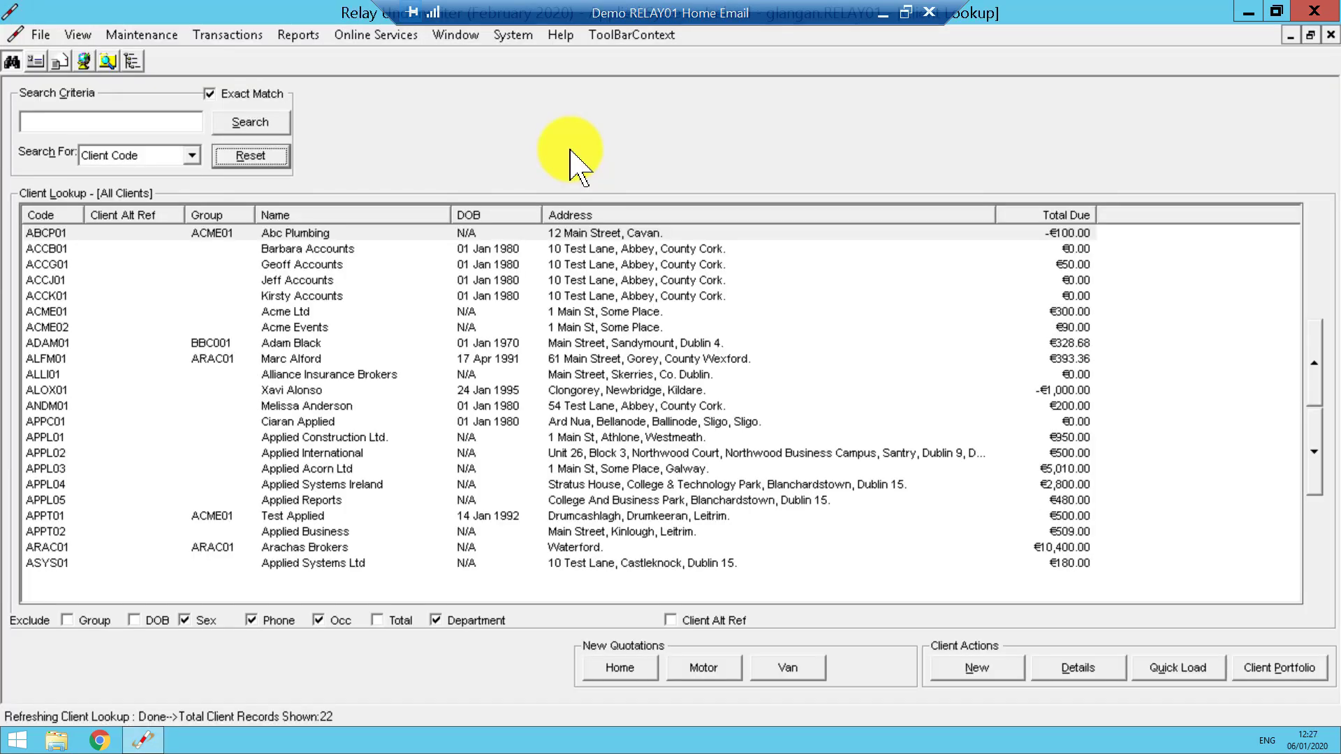
# - Open the default selection criteria of the Management Commission and Fees Report for editing from the maintenance report settings
pyautogui.click(298, 35)
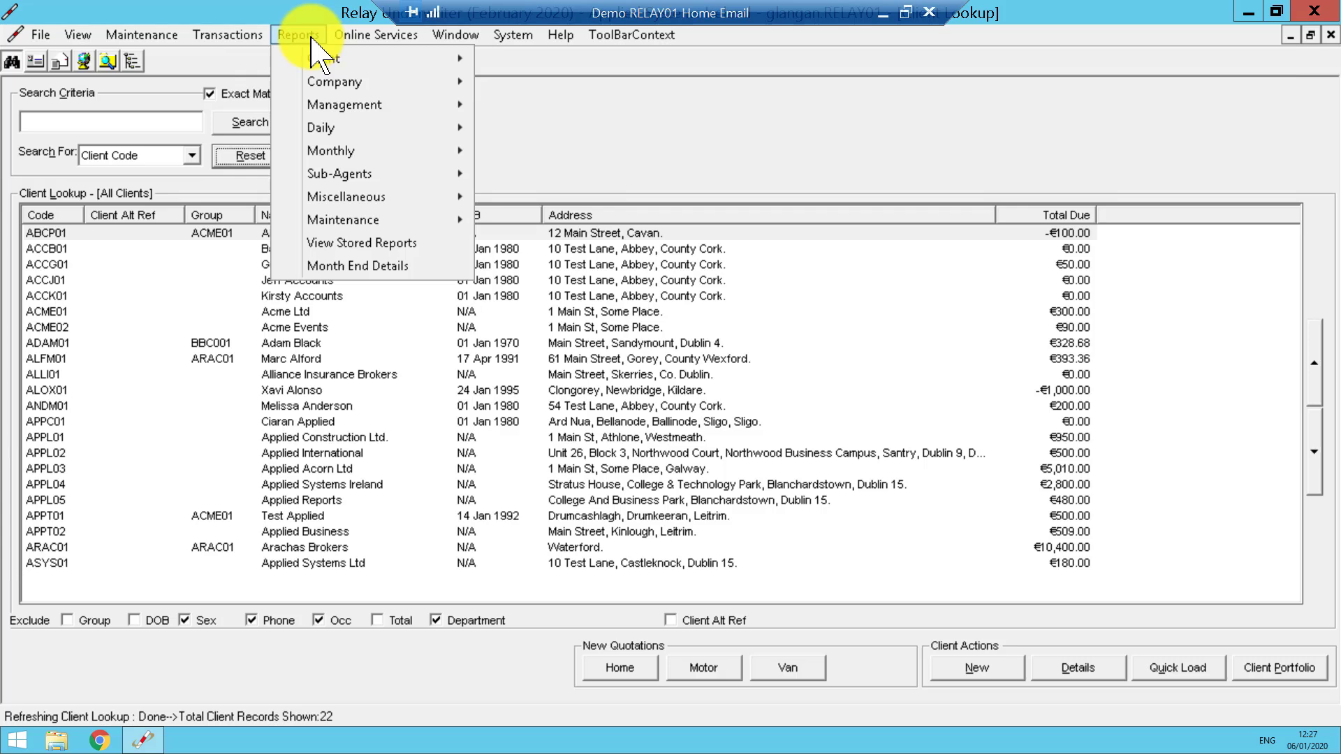
pyautogui.moveTo(353, 220)
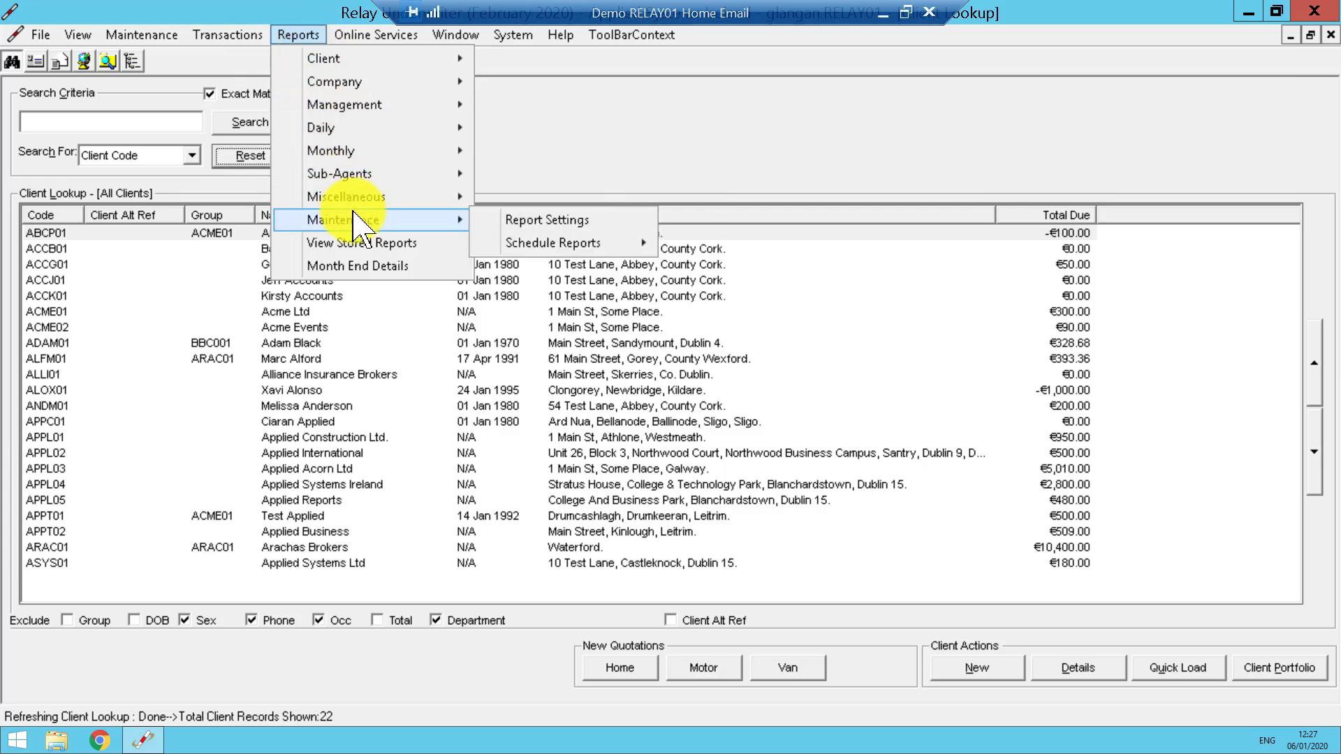
pyautogui.click(561, 222)
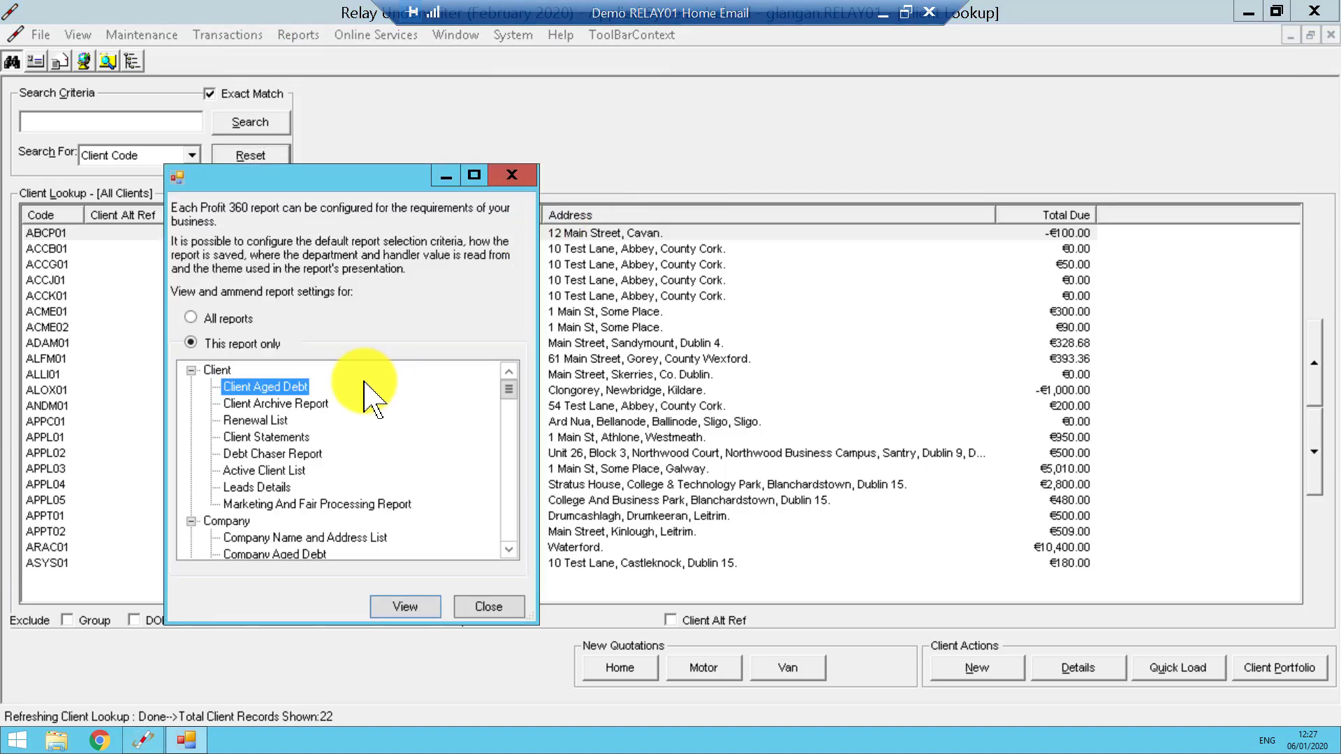
pyautogui.click(508, 549)
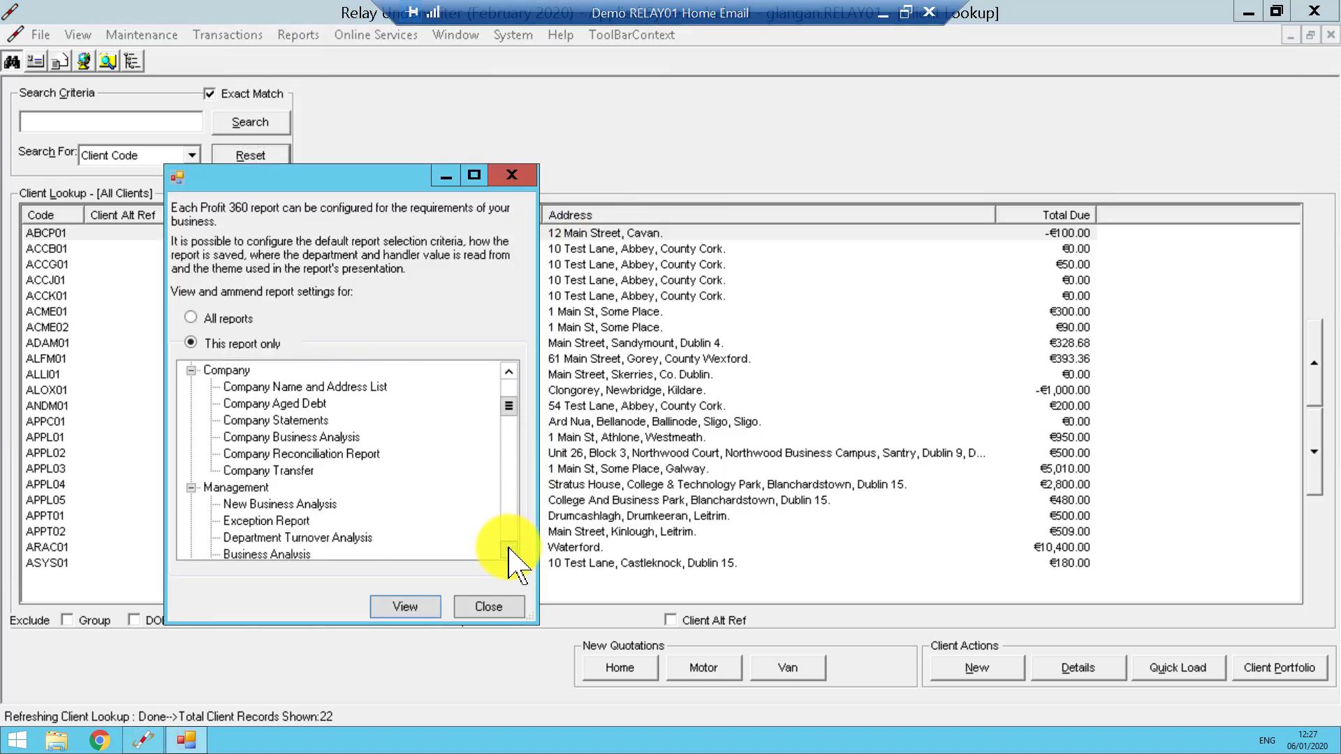
pyautogui.doubleClick(445, 489)
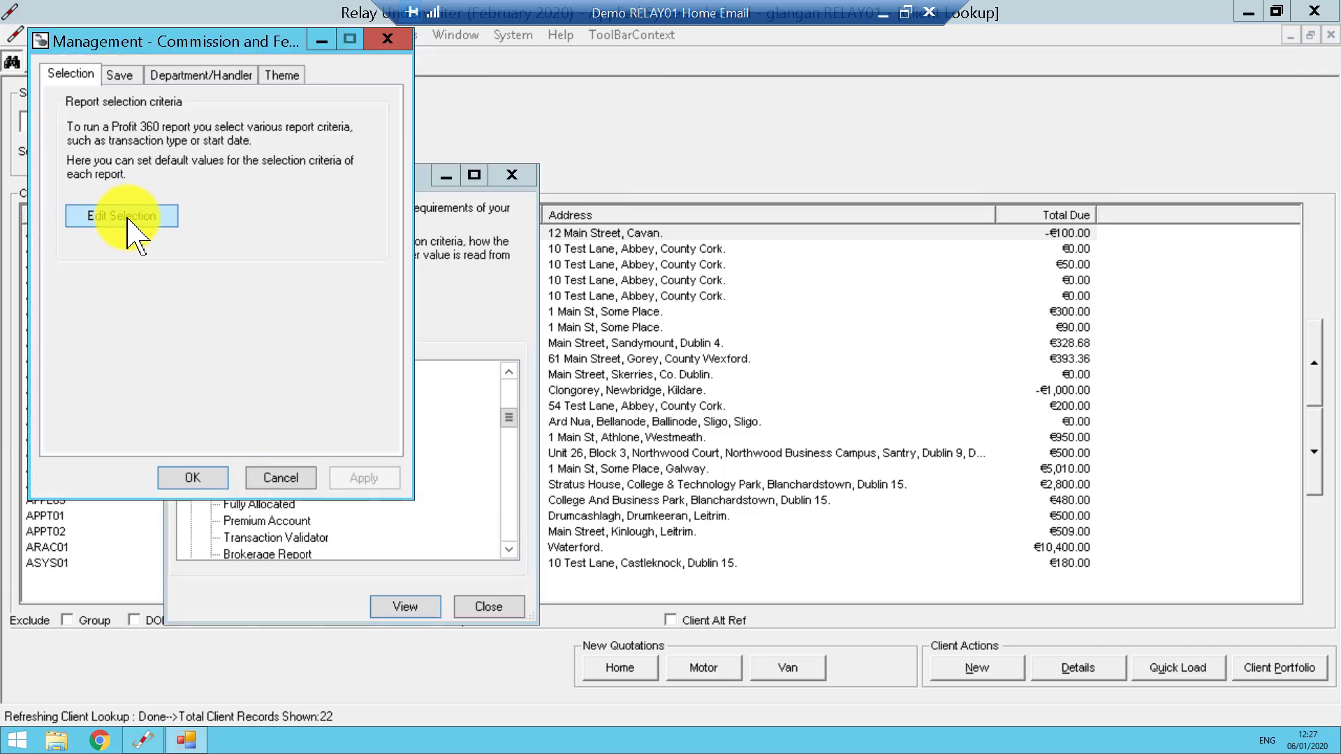
pyautogui.click(128, 219)
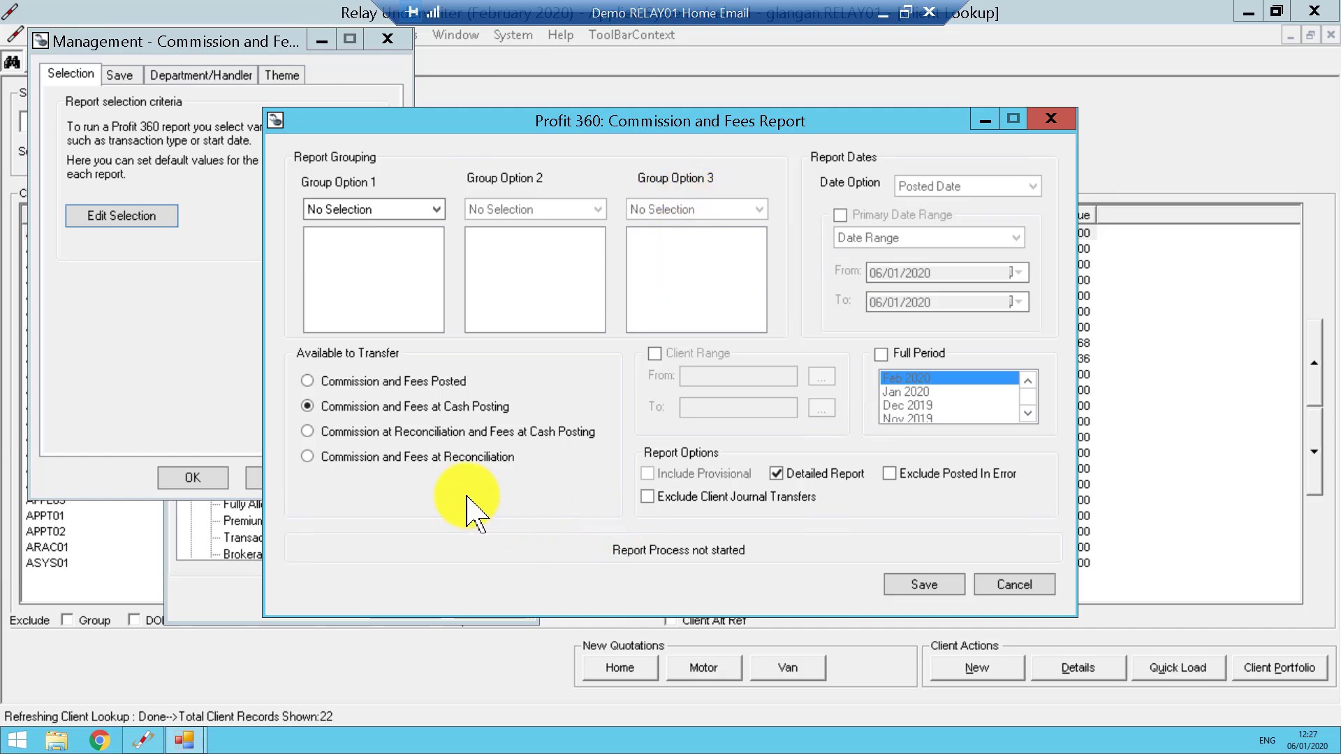
# - Save defaults with Commission at Reconciliation and Fees at Cash Posting, Exclude Posted In Error on, Detailed Report off and no grouping
pyautogui.click(400, 433)
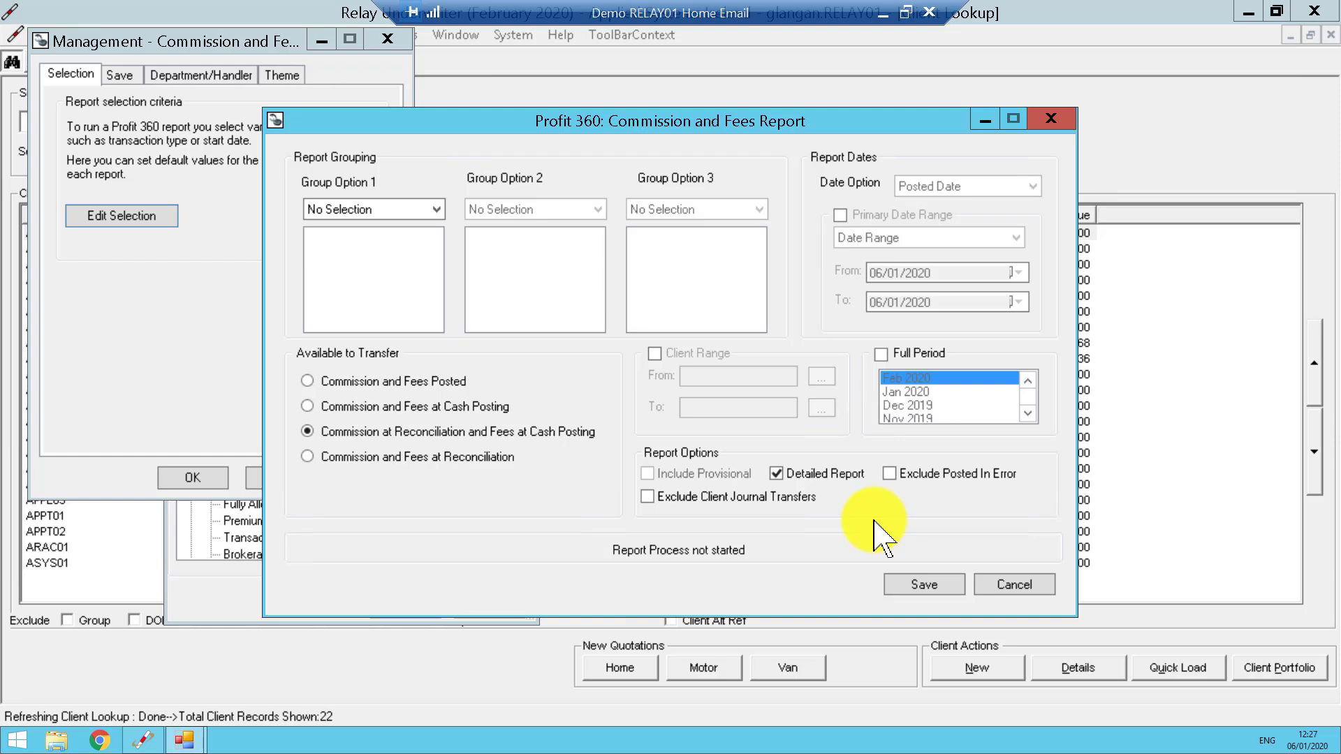
pyautogui.click(889, 473)
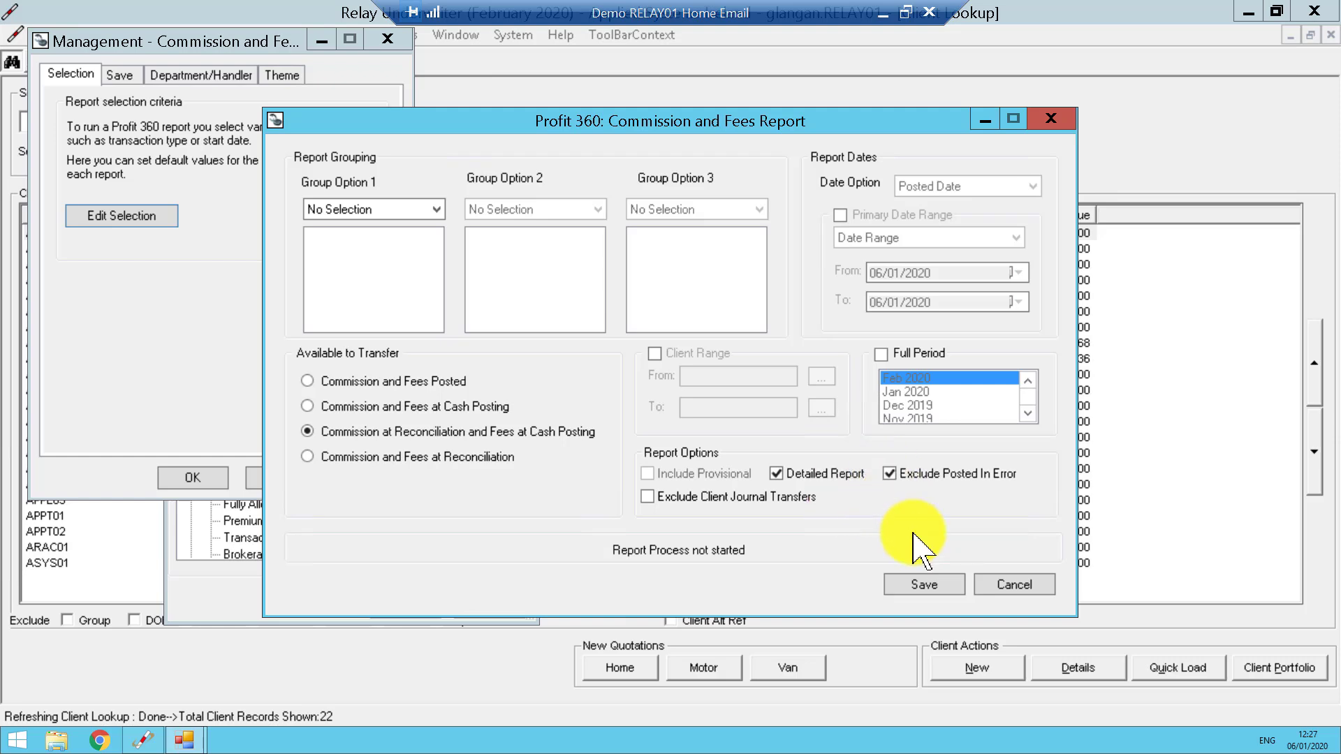
pyautogui.click(776, 479)
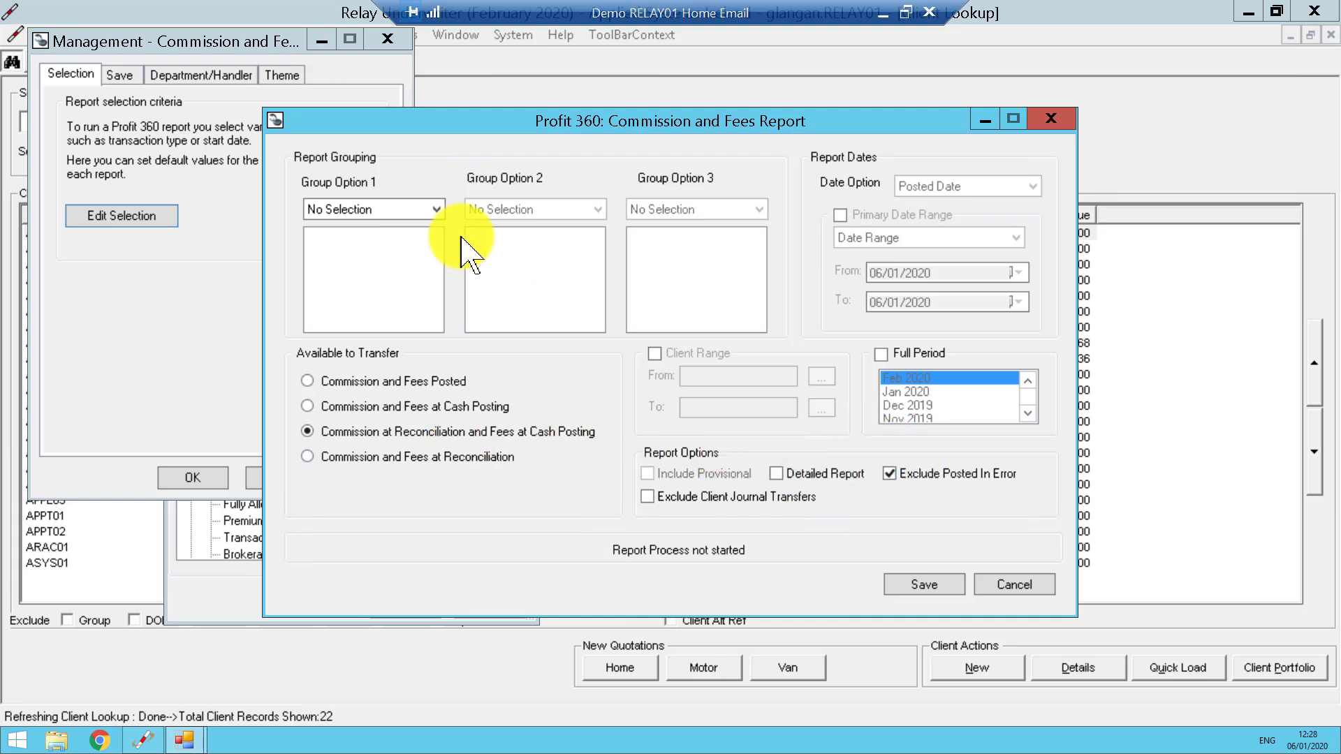
pyautogui.click(419, 204)
pyautogui.click(428, 227)
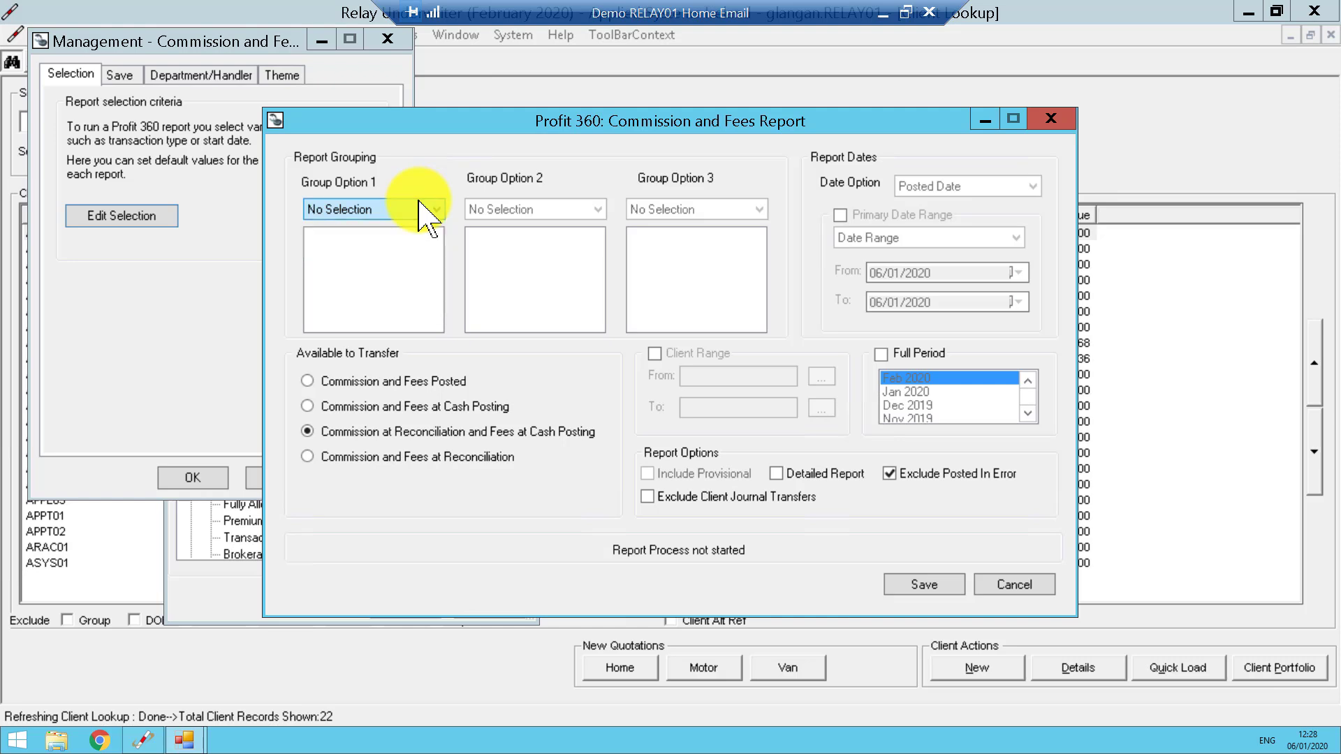
pyautogui.click(929, 585)
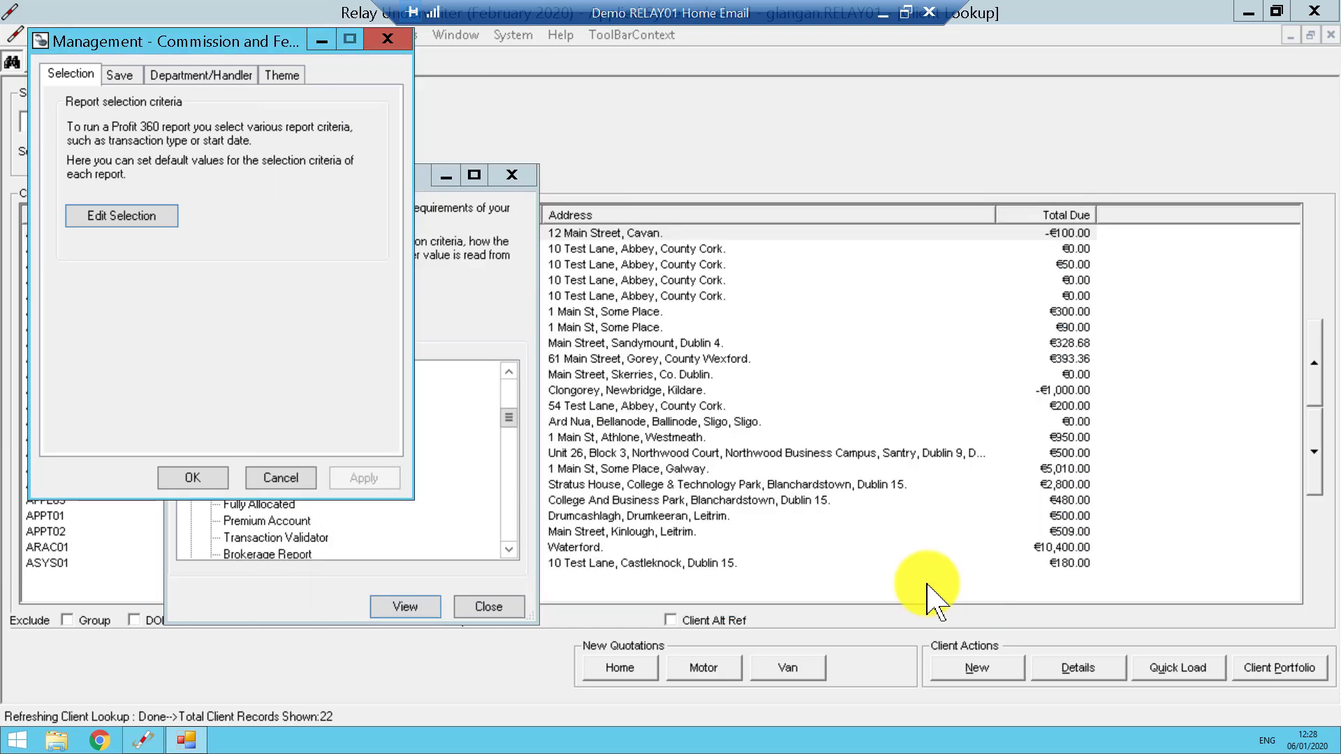
# - Close the report settings and reopen the Commission and Fees Report from the management reports to check its default selections
pyautogui.click(283, 480)
pyautogui.click(489, 606)
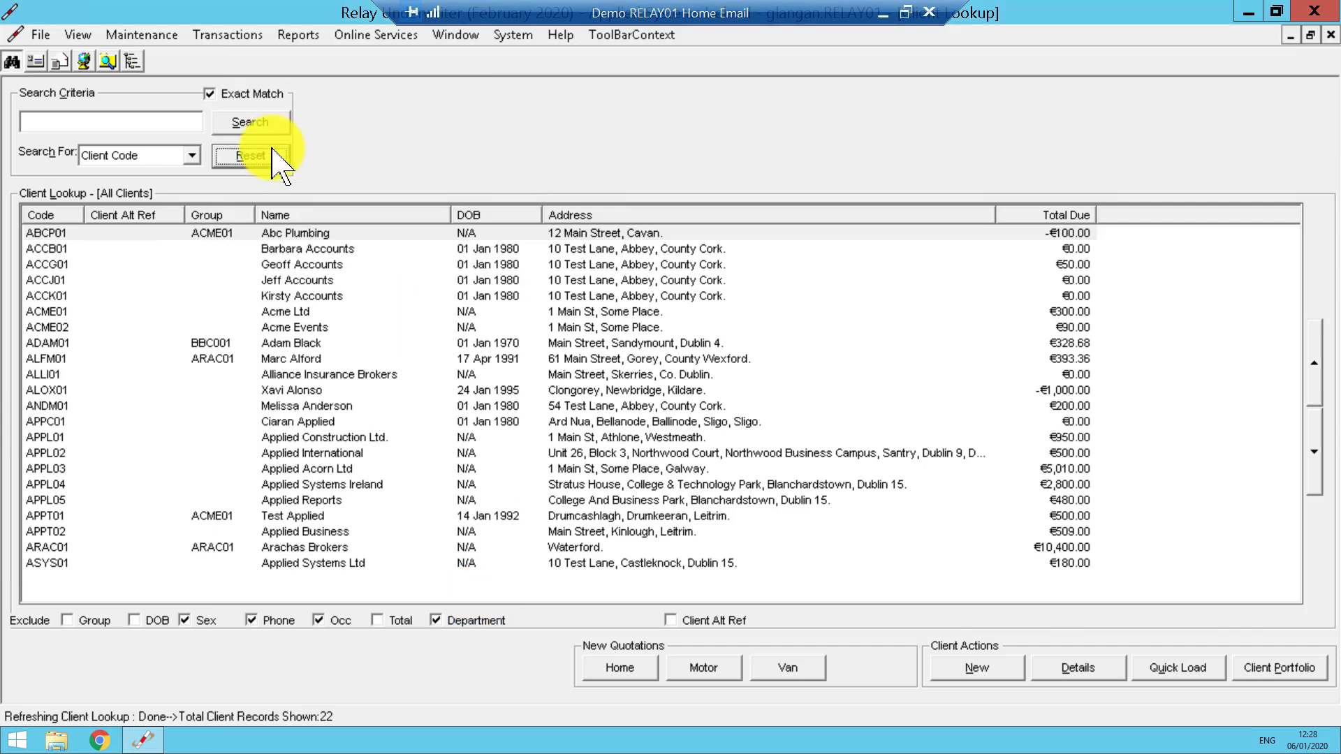
pyautogui.click(298, 35)
pyautogui.moveTo(349, 106)
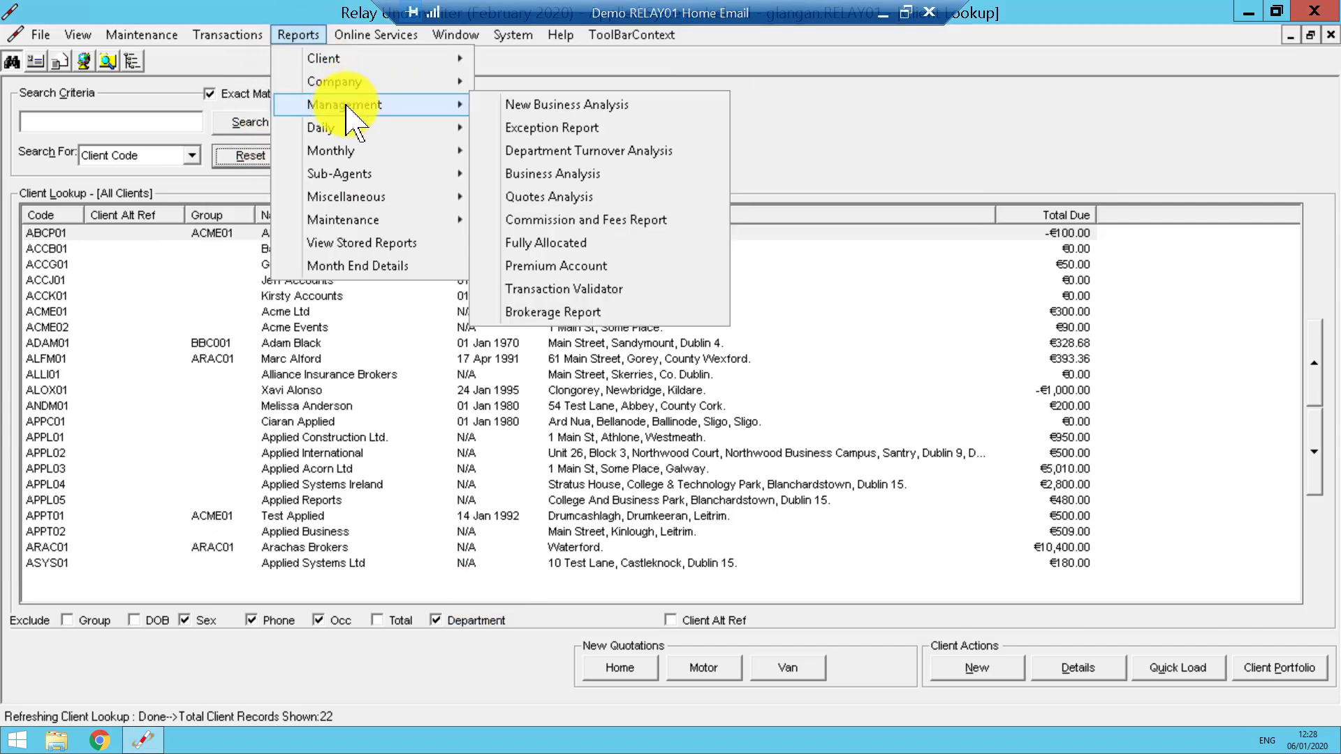
pyautogui.click(628, 221)
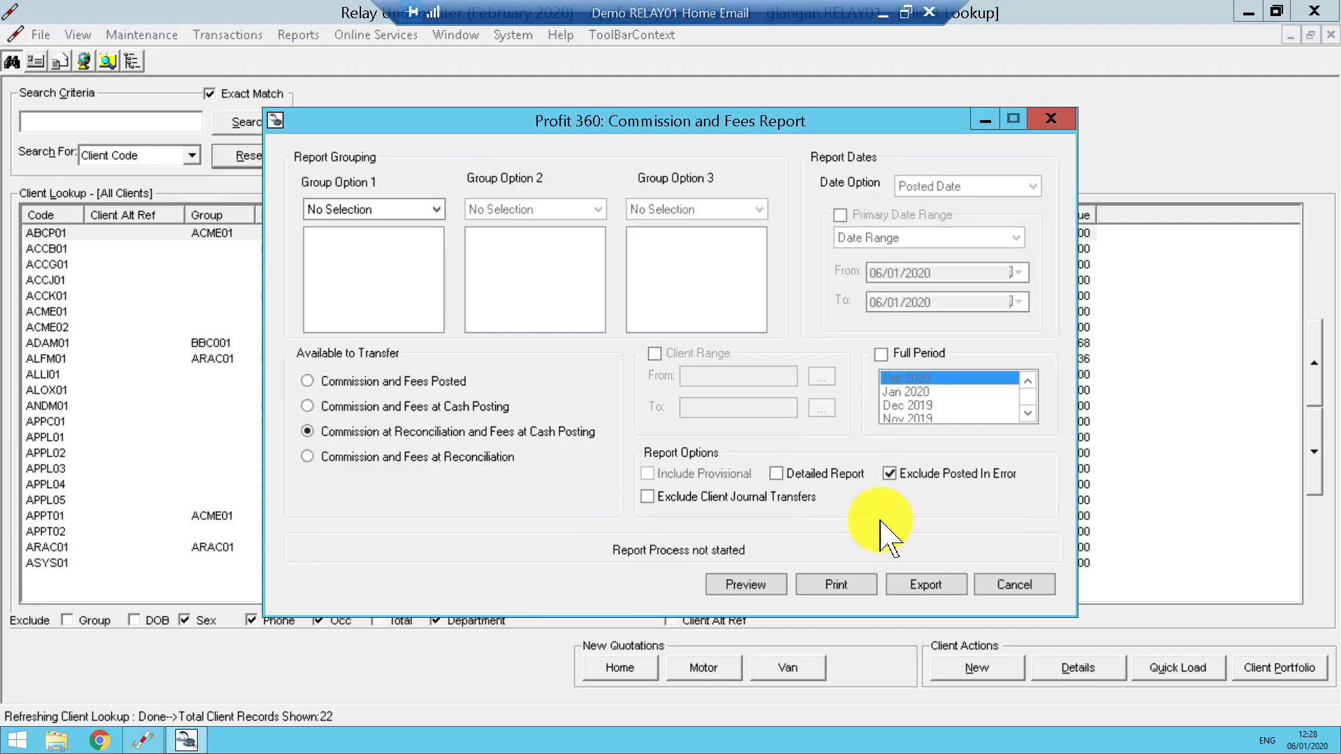